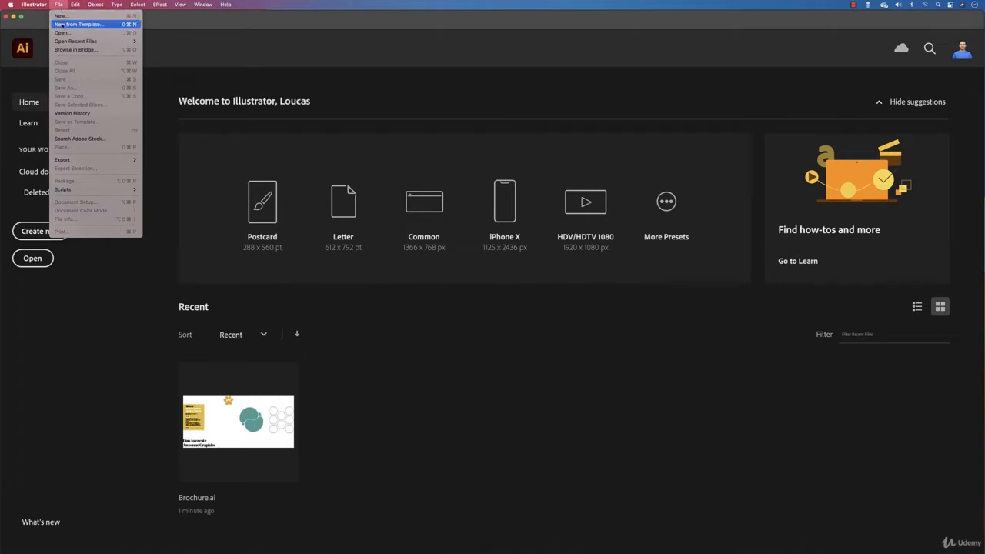
Open Brochure.ai from the Section -2 - Drawing folder of the exercise files
left_click(61, 32)
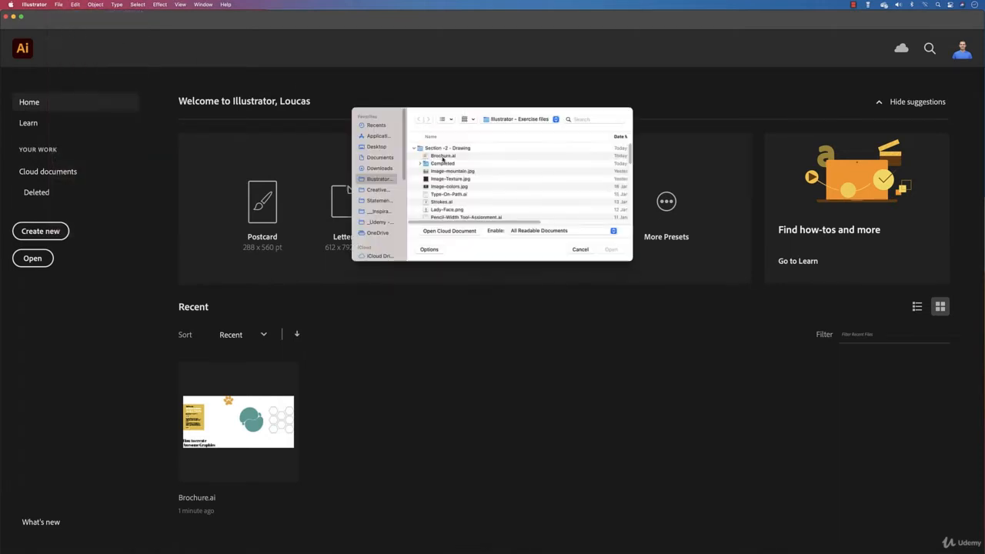
left_click(443, 155)
left_click(612, 250)
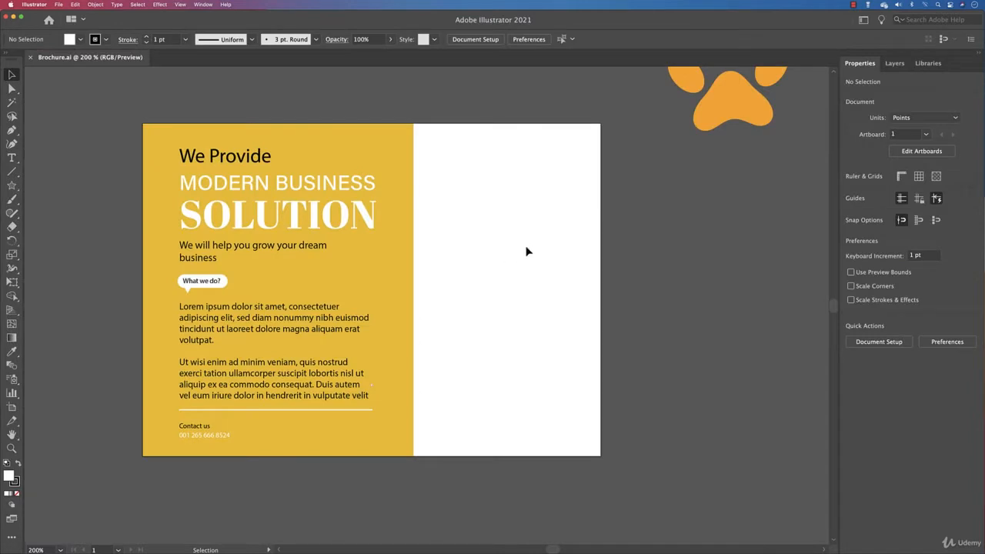
left_click_drag(527, 251, 493, 270)
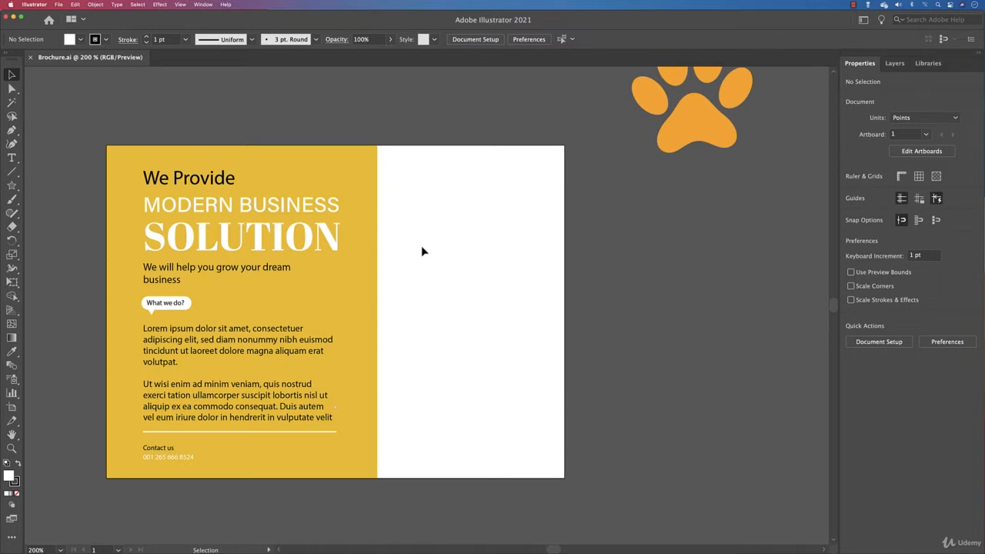
Check which layers hold the heading and the paw, and select the SOLUTION heading so Layer 2 is active
left_click(894, 63)
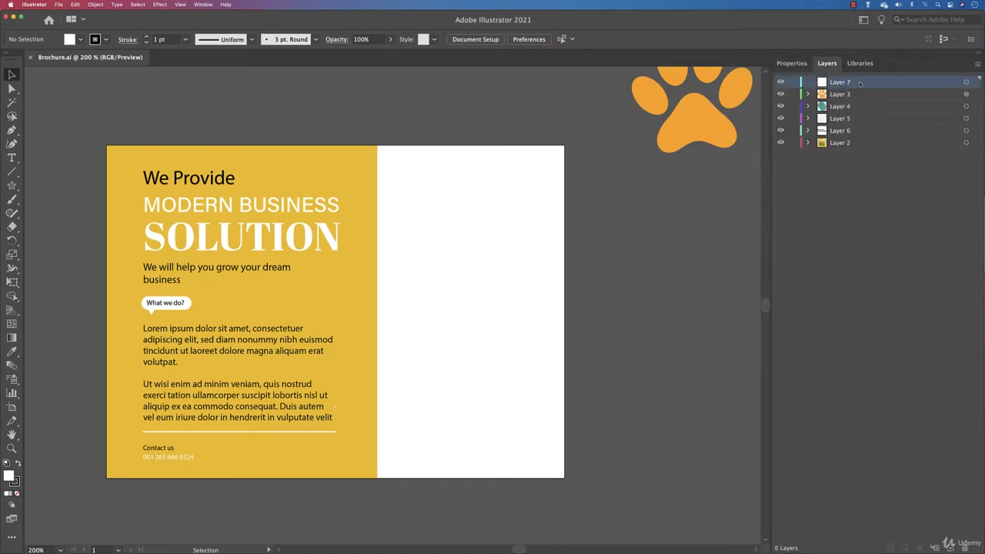
left_click(294, 245)
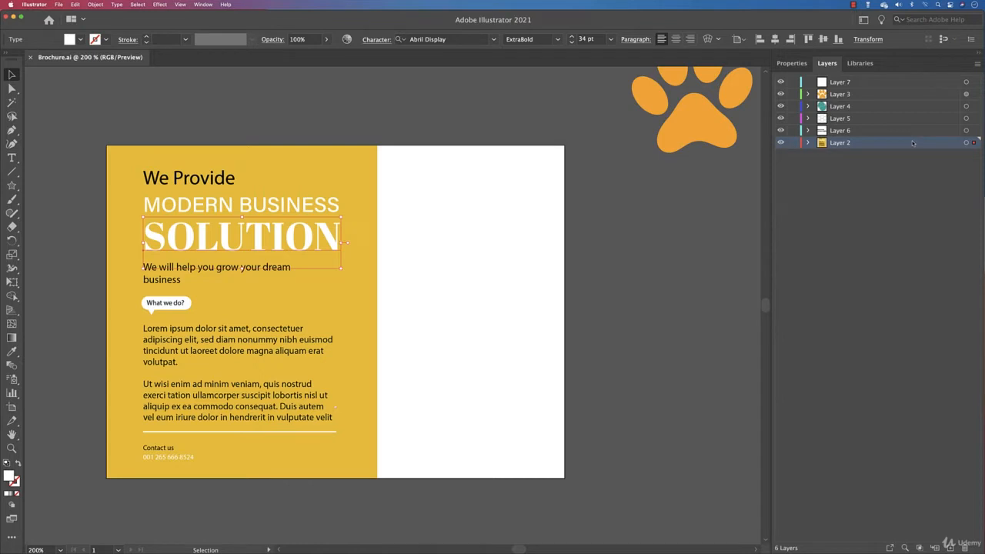
left_click(634, 202)
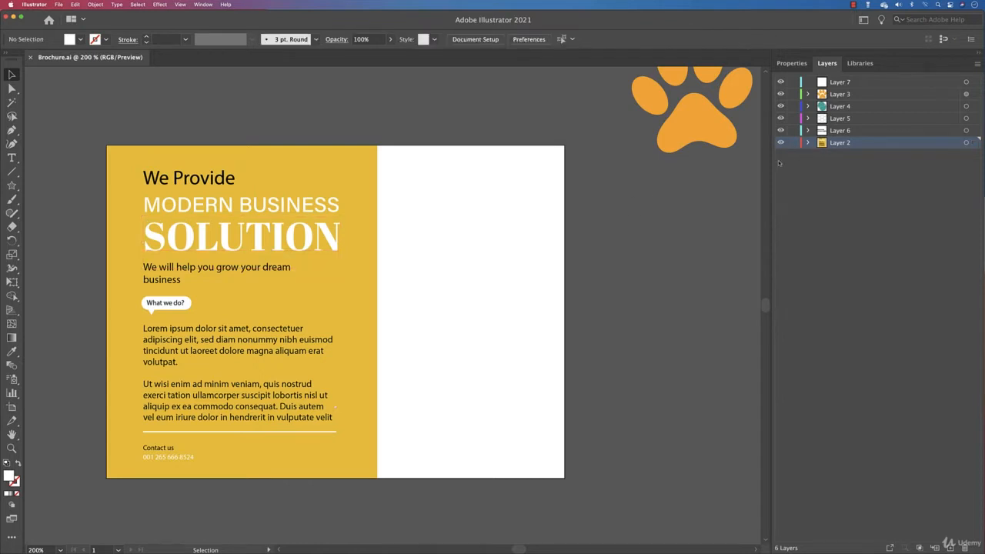
left_click(692, 130)
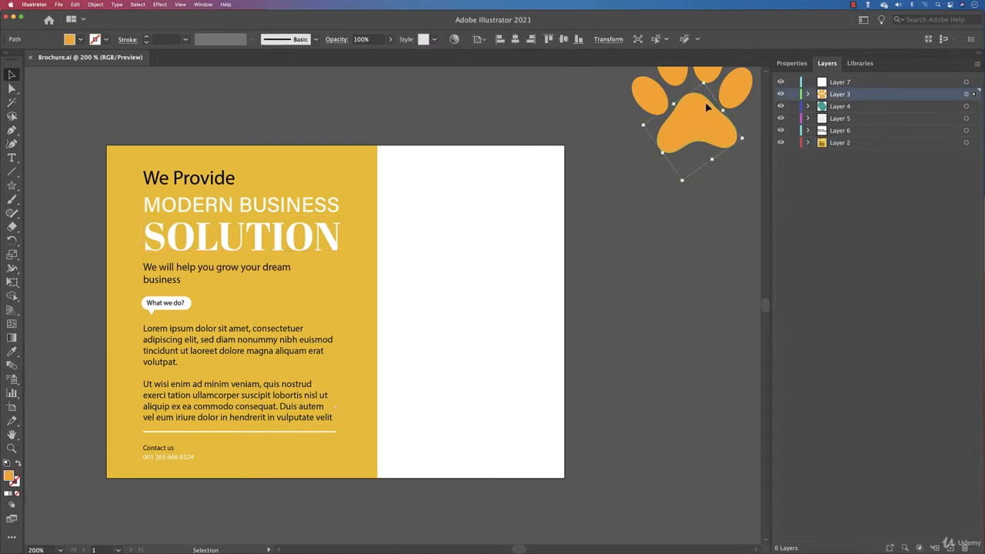
left_click(323, 250)
left_click(788, 63)
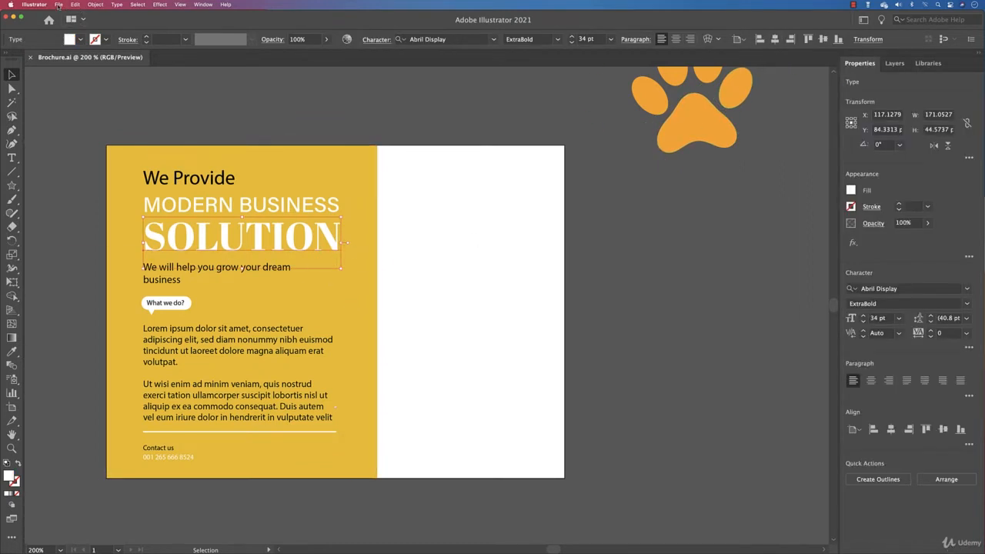
Place Image-mountain.jpg as an embedded image over the brochure's blank white half, about 497 by 332 pt
left_click(58, 5)
left_click(64, 147)
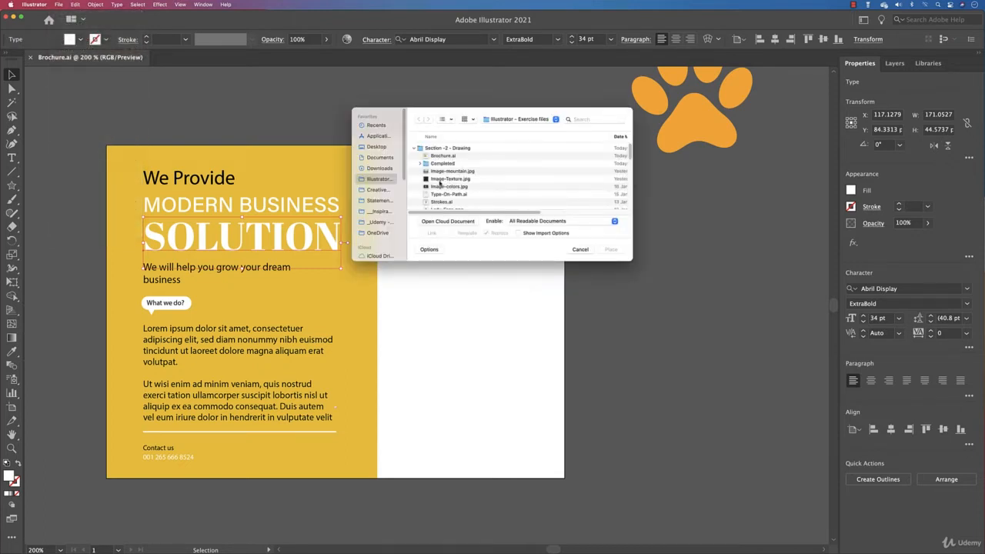
left_click(458, 171)
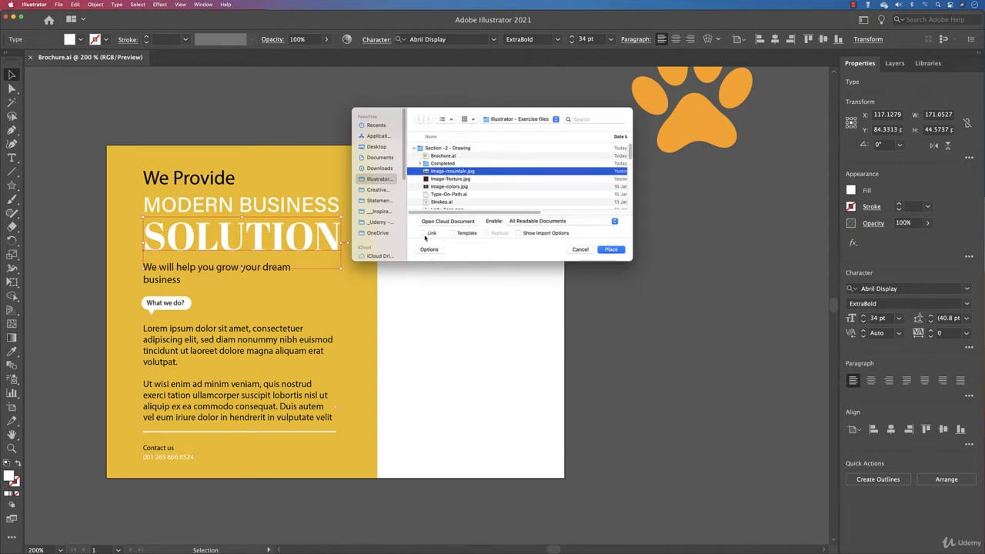
left_click(605, 250)
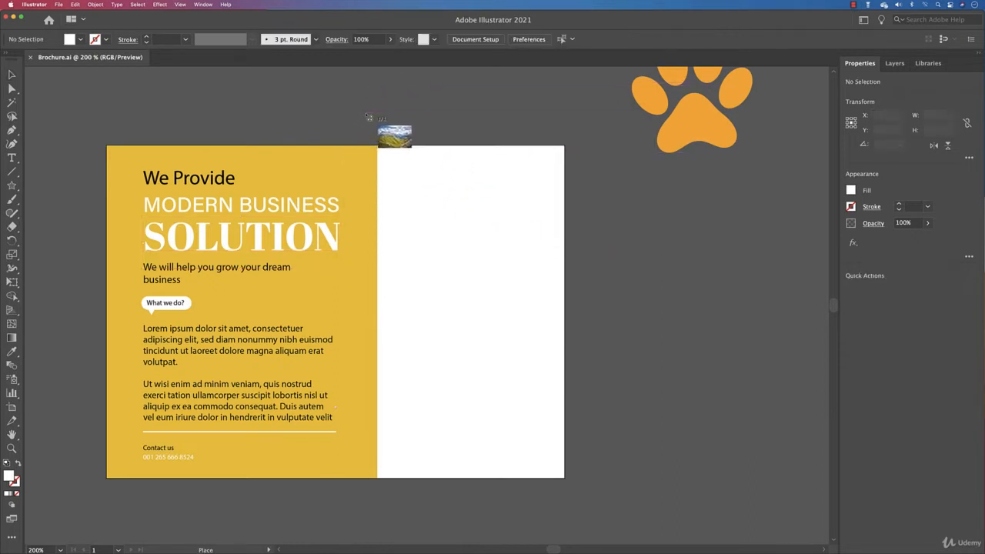
left_click_drag(367, 114, 485, 418)
Move the mountain image so it covers the blank half and overlaps the yellow panel, and send it to the back
left_click_drag(278, 127, 534, 301)
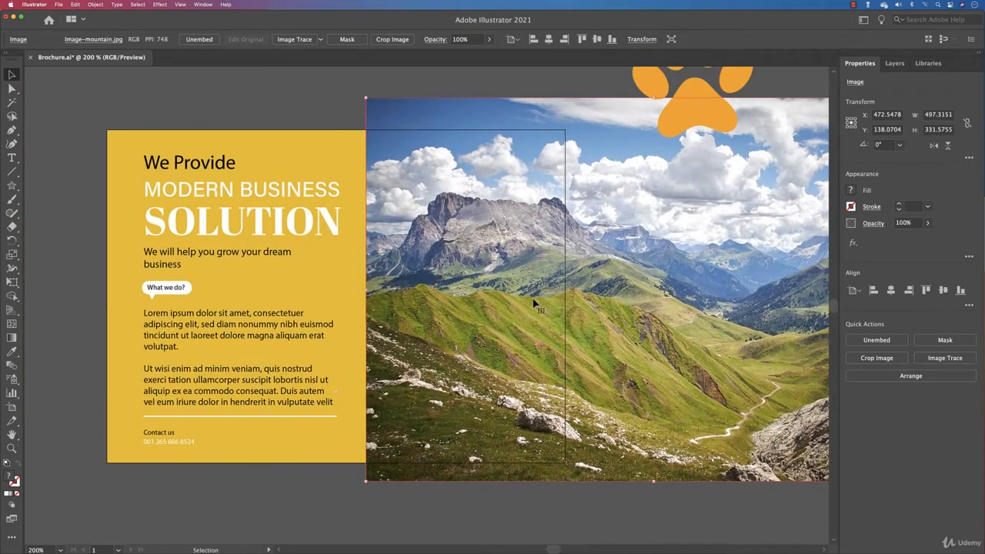
left_click_drag(618, 213, 584, 215)
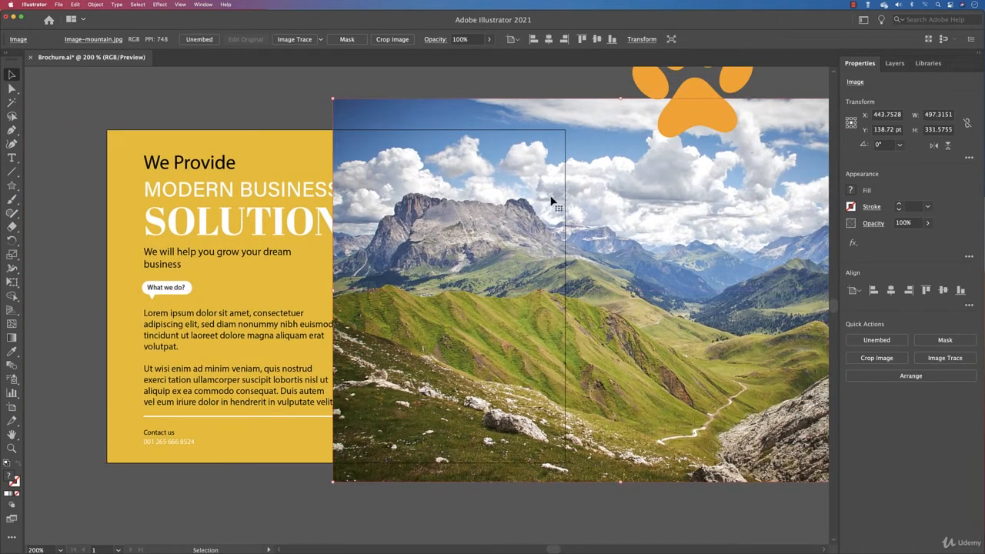
left_click(908, 376)
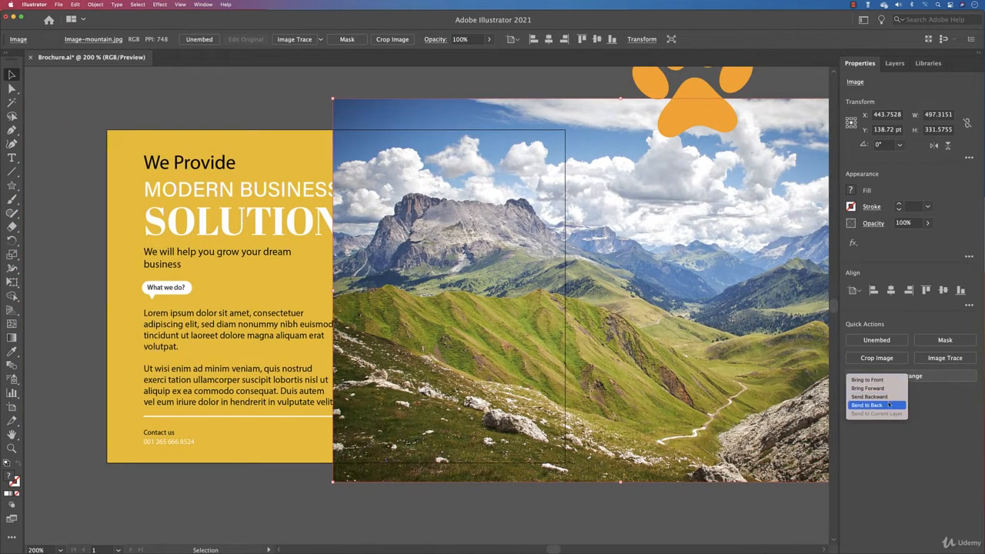
left_click(889, 404)
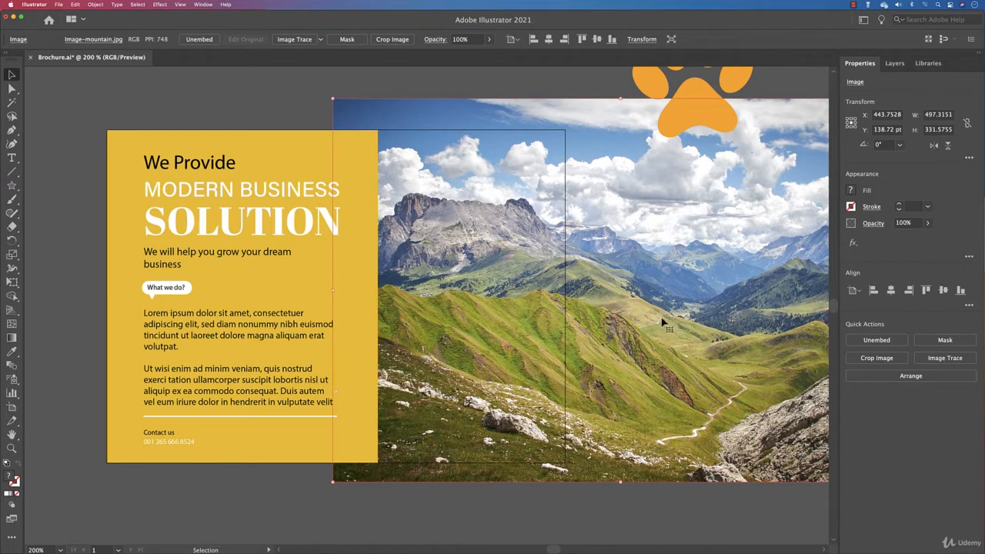
Draw a 162 by 288 pt rectangle exactly over the artboard area beside the yellow panel, with no fill and a 1 pt black stroke
left_click(12, 185)
left_click(38, 186)
left_click_drag(378, 130, 564, 463)
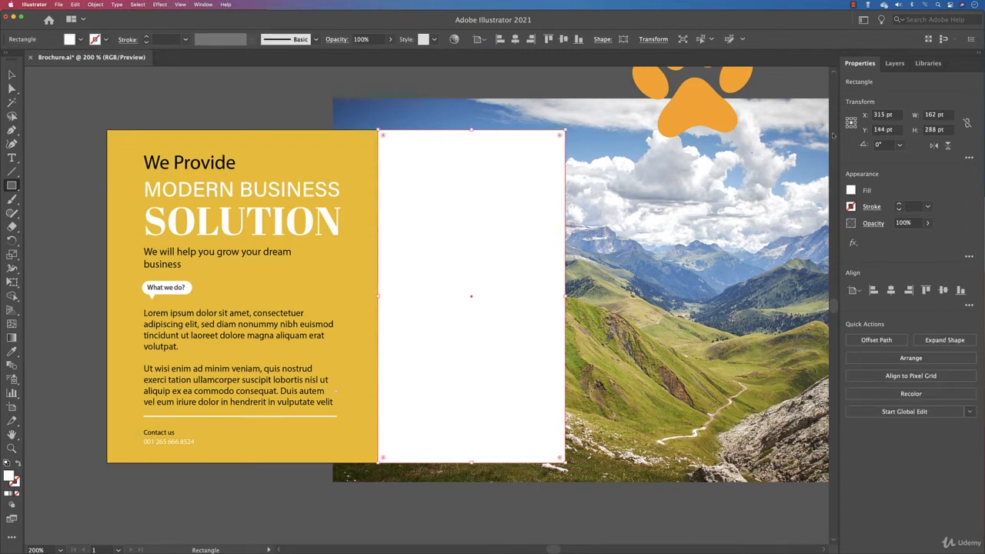
left_click(851, 190)
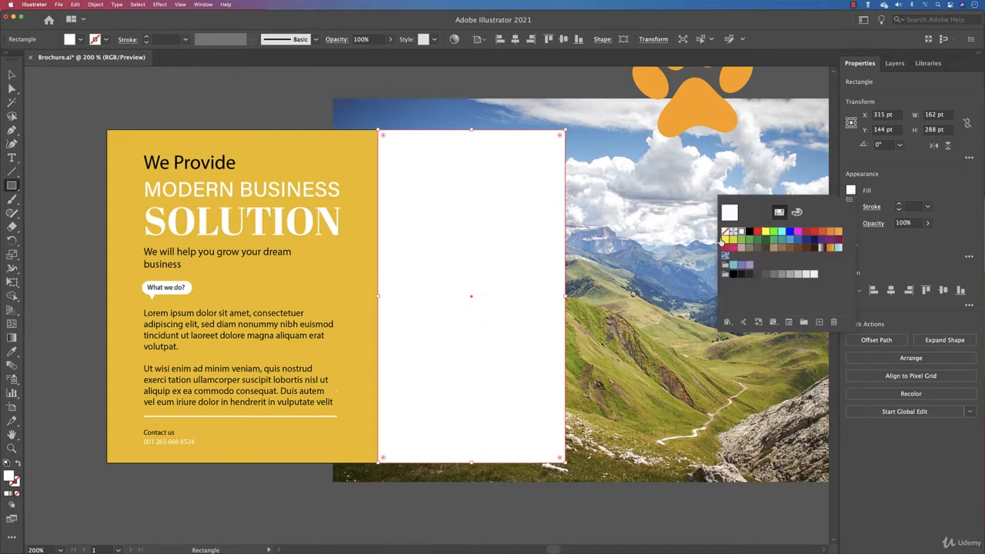
left_click(724, 231)
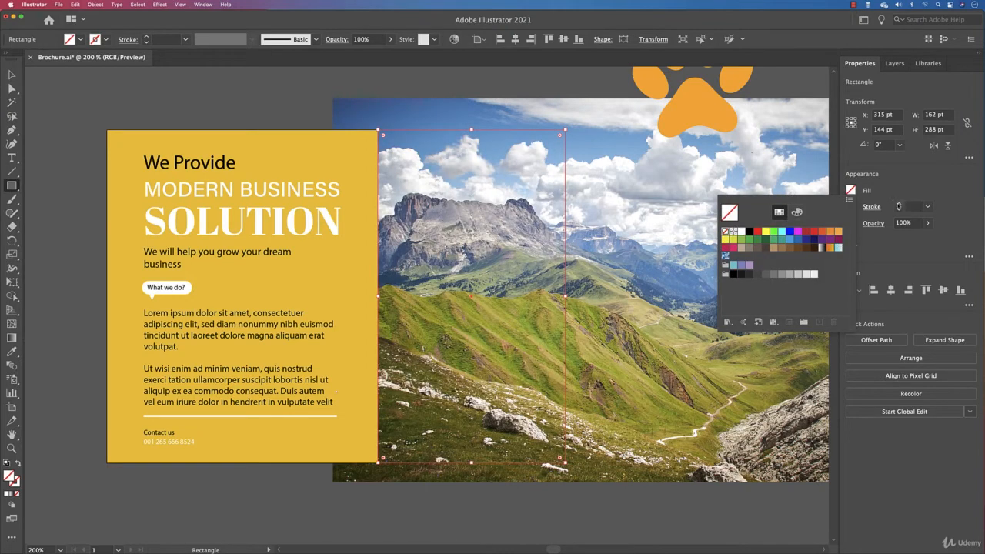
left_click(898, 203)
left_click(898, 204)
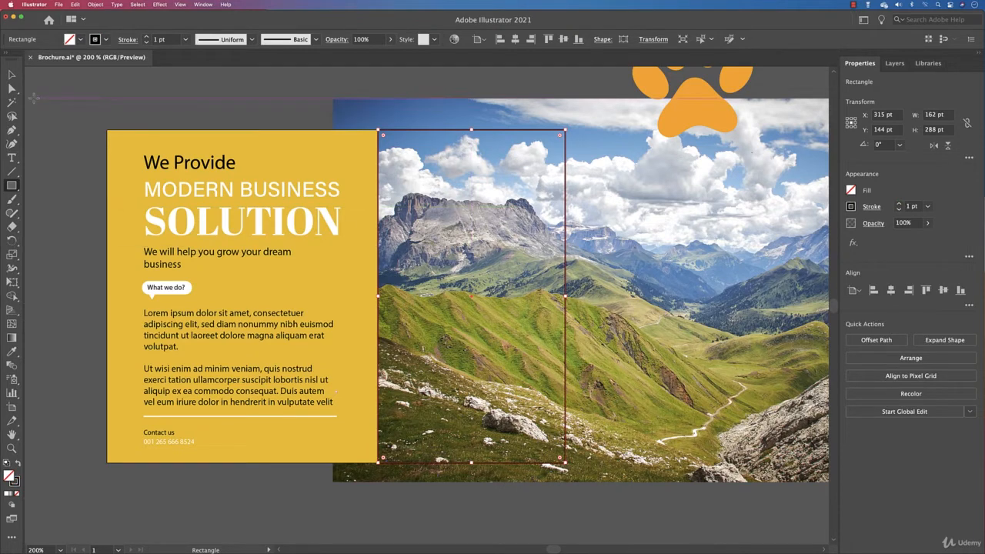
Select the rectangle together with the mountain image and make a clipping mask from them
left_click(11, 75)
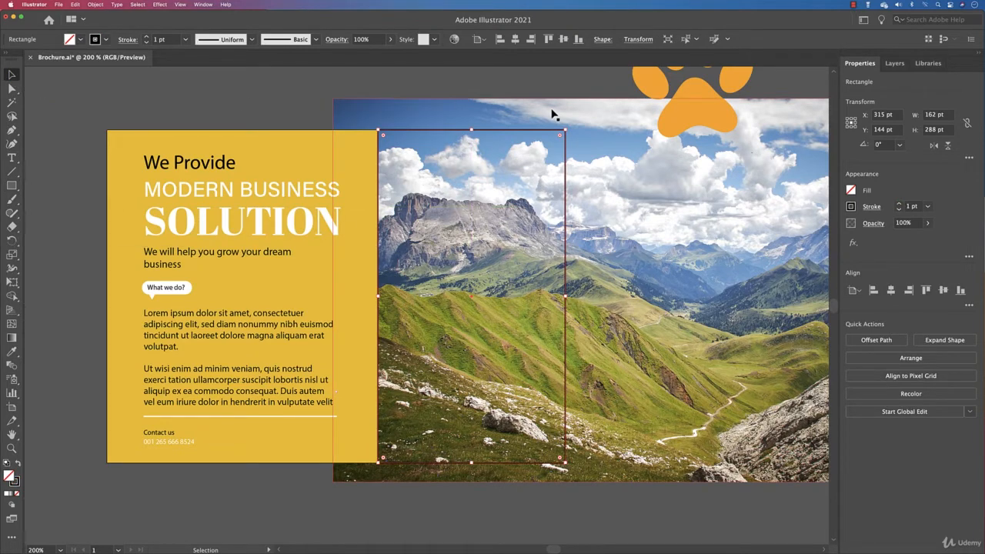
left_click(508, 163, "shift")
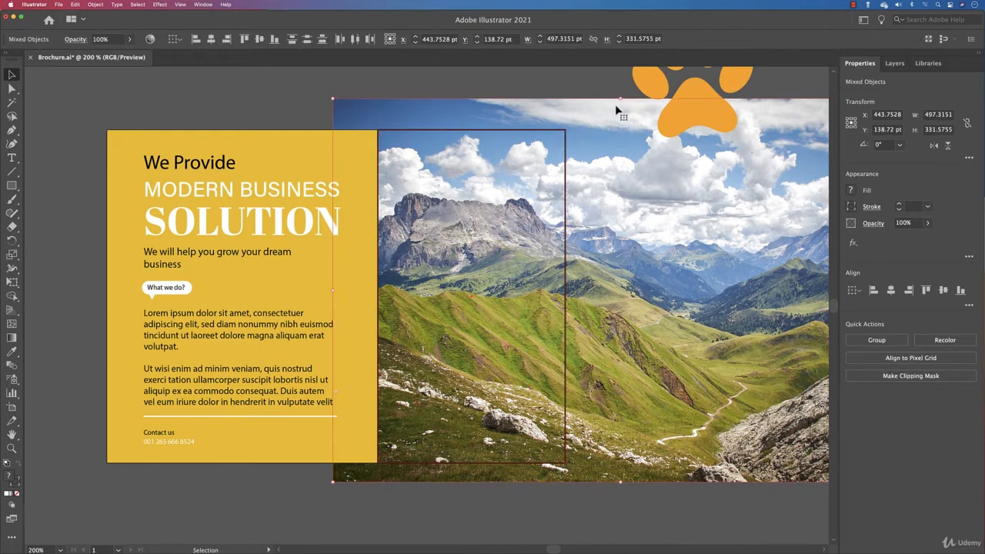
left_click(885, 376)
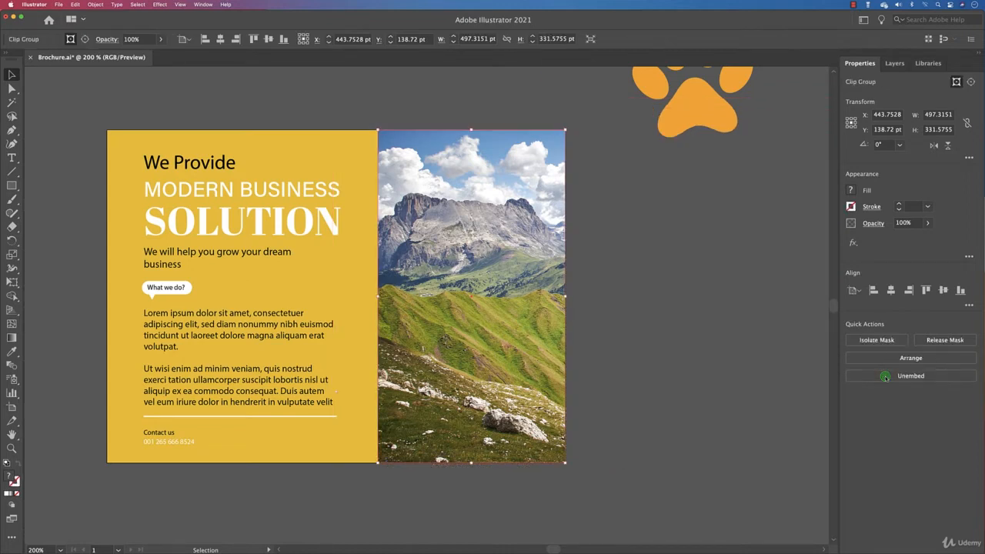
left_click(709, 398)
Edit the contents of the mountain clipping mask and shift the image leftward inside it to show the valley path
scroll(634, 276, "right", 5)
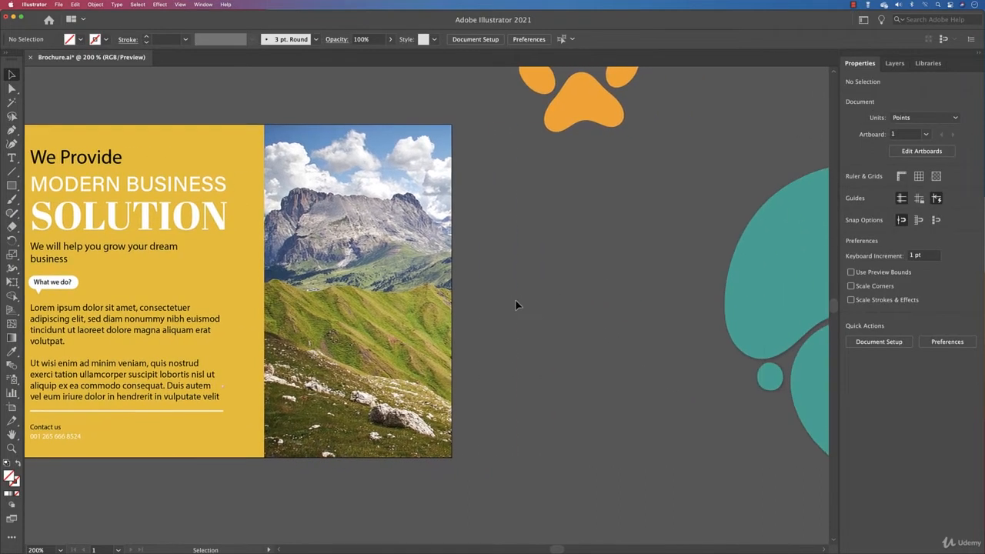
left_click(334, 311)
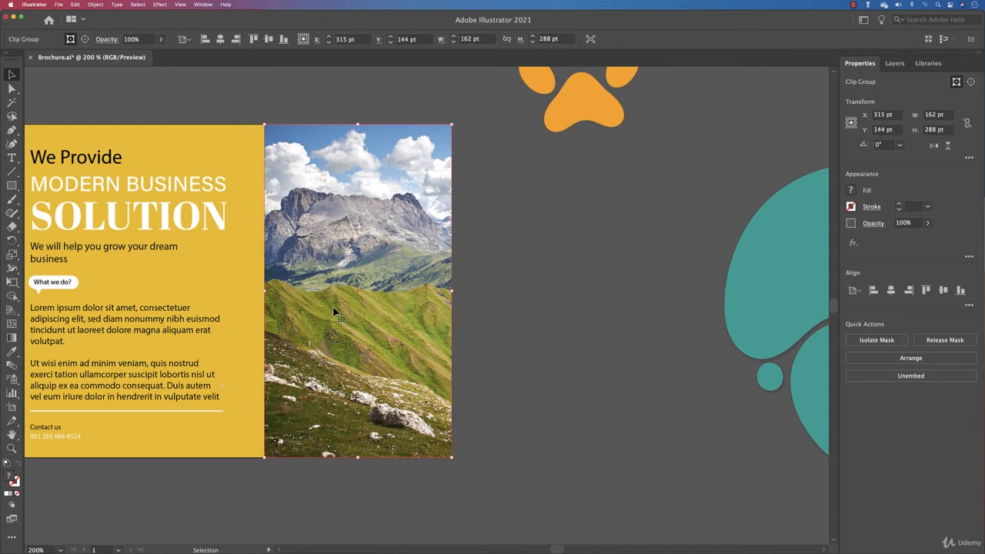
left_click(95, 5)
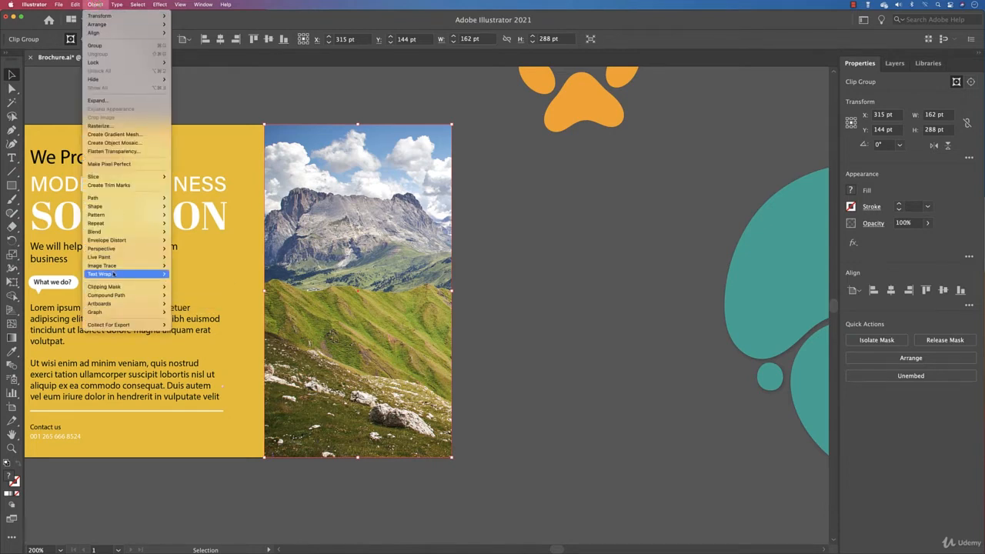
mouse_move(124, 291)
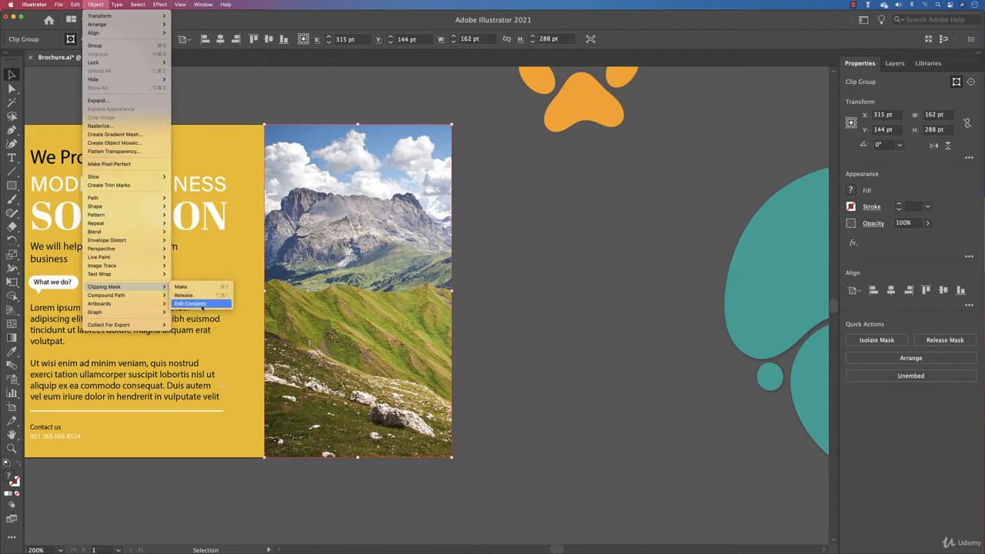
left_click(202, 304)
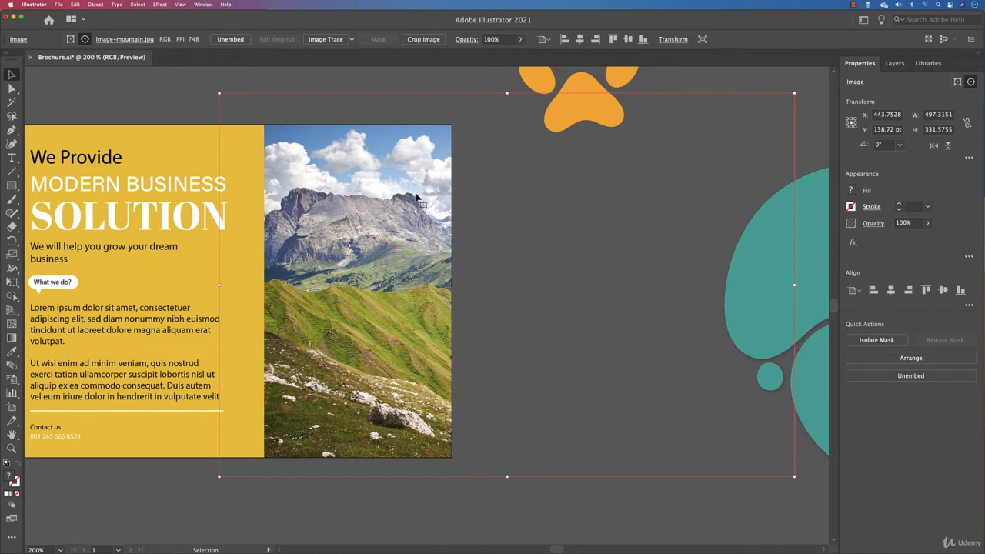
left_click_drag(510, 282, 475, 259)
left_click_drag(514, 308, 551, 349)
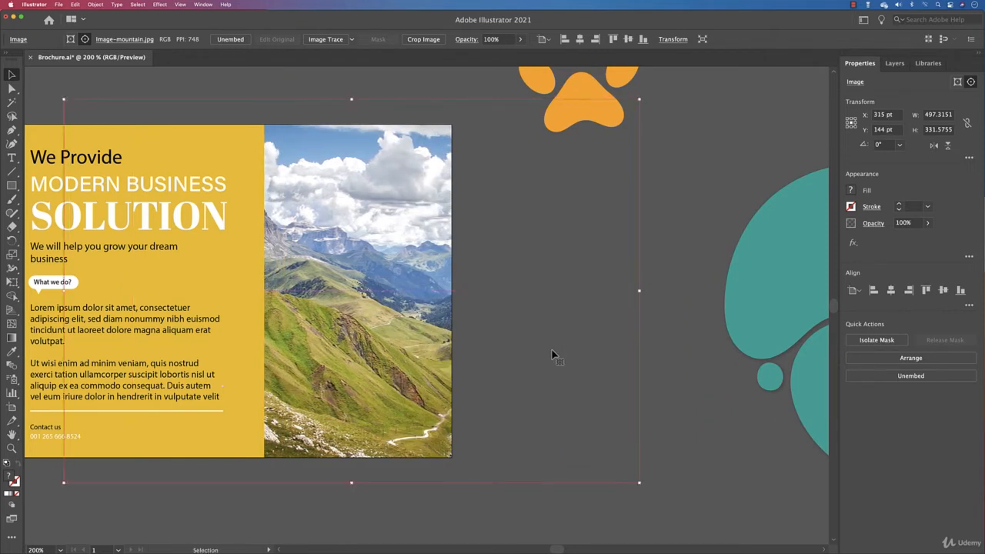
left_click(679, 399)
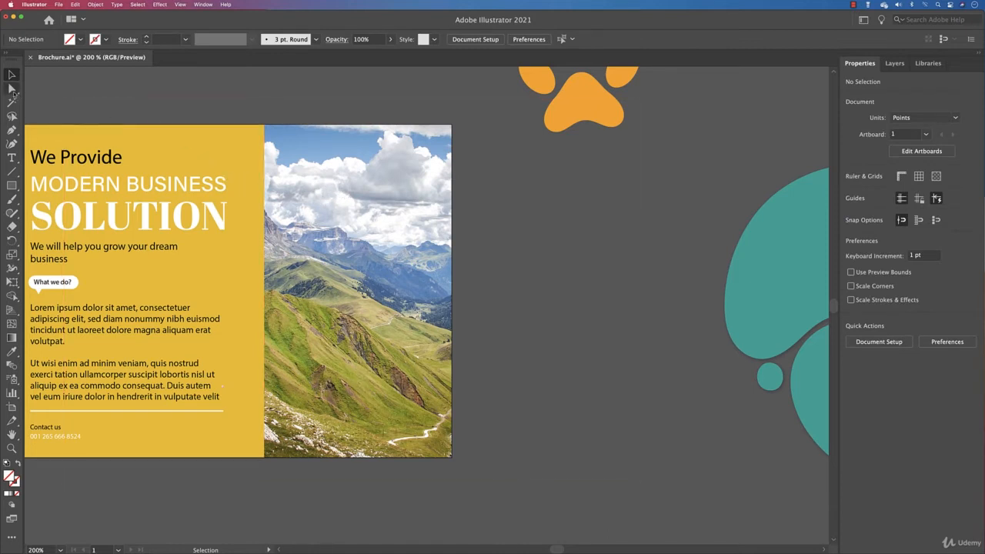
Directly select the masked image and move it back rightward to show more of the mountain peak, ending with the clip group selected
left_click(13, 89)
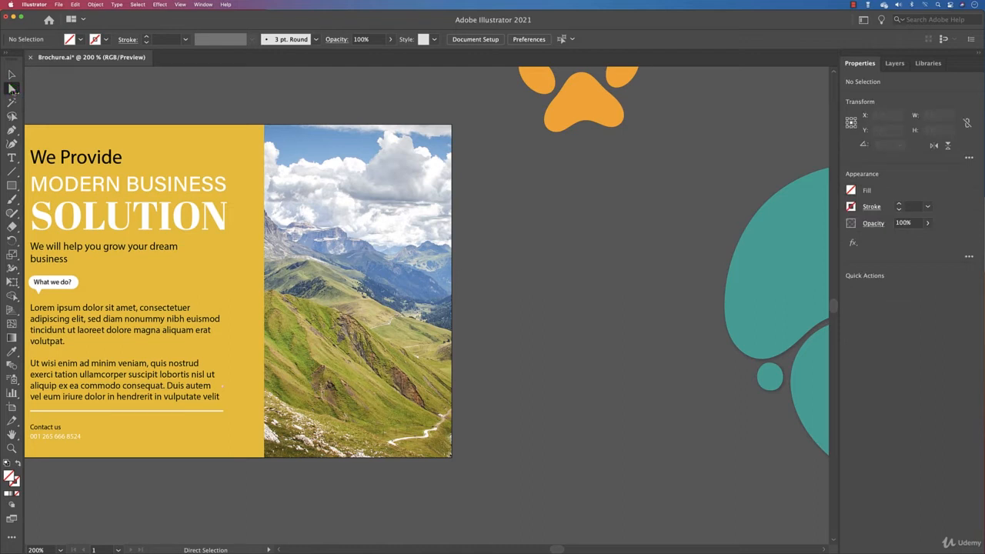
left_click(340, 170)
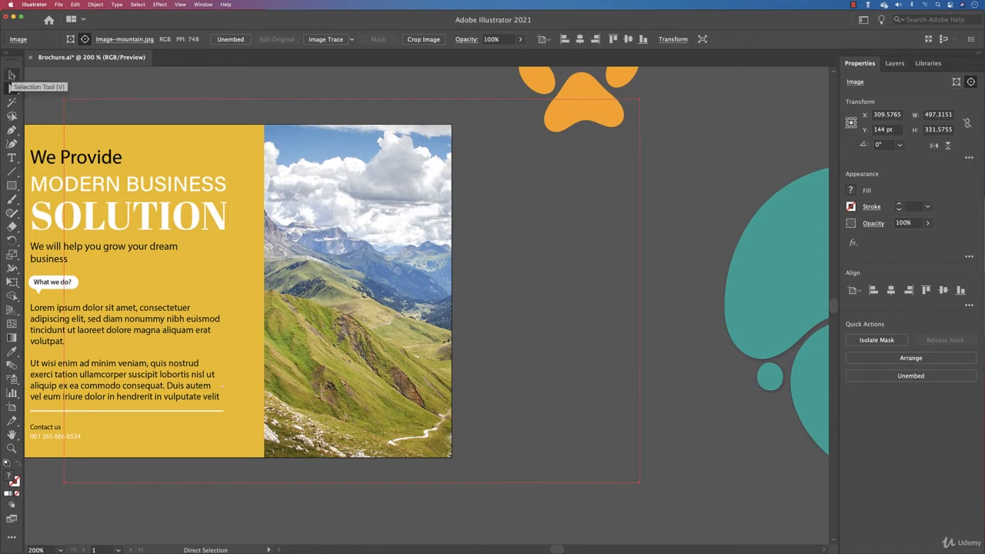
left_click(12, 77)
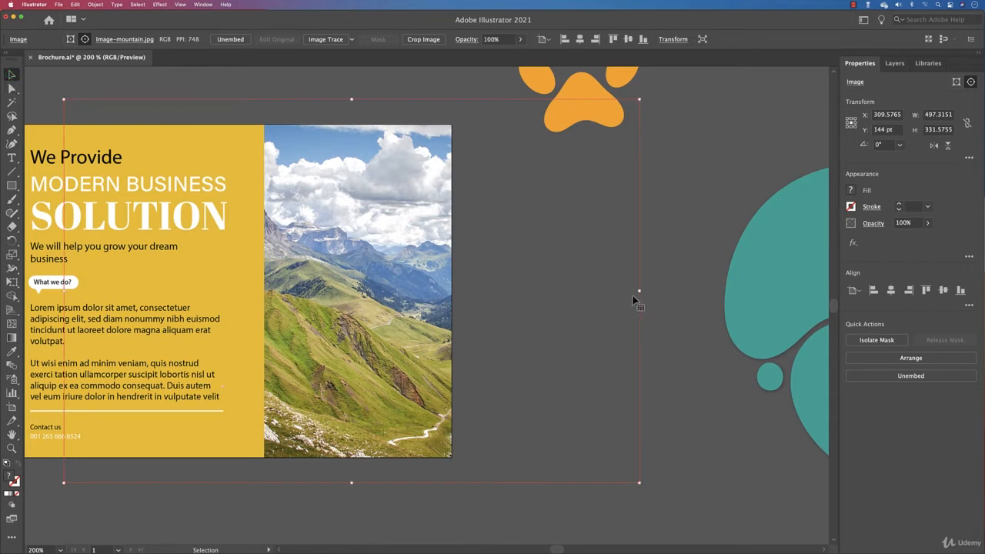
mouse_move(640, 290)
left_mouse_down()
mouse_move(524, 294)
mouse_move(656, 296)
mouse_move(644, 297)
left_mouse_up()
key("super+z")
left_click_drag(510, 352, 598, 345)
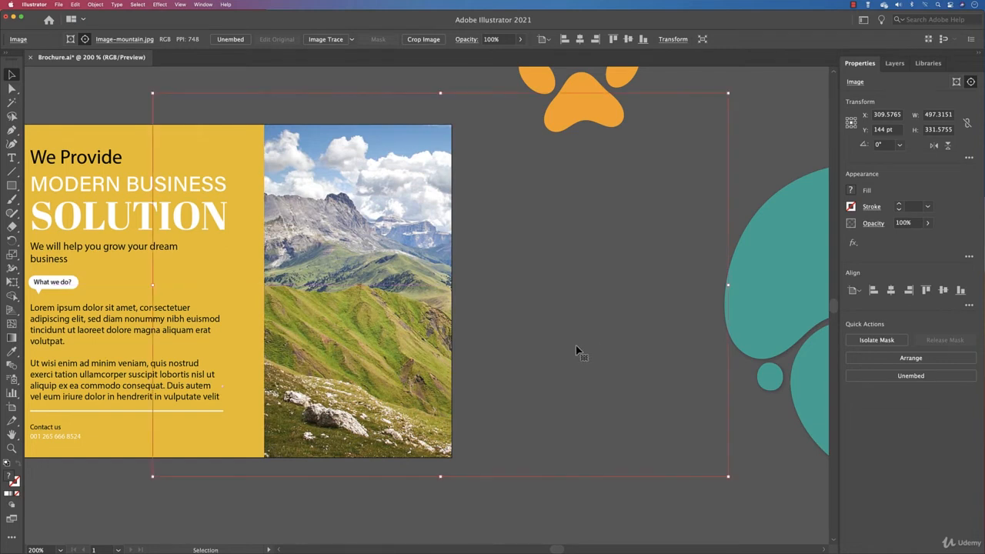
left_click(116, 106)
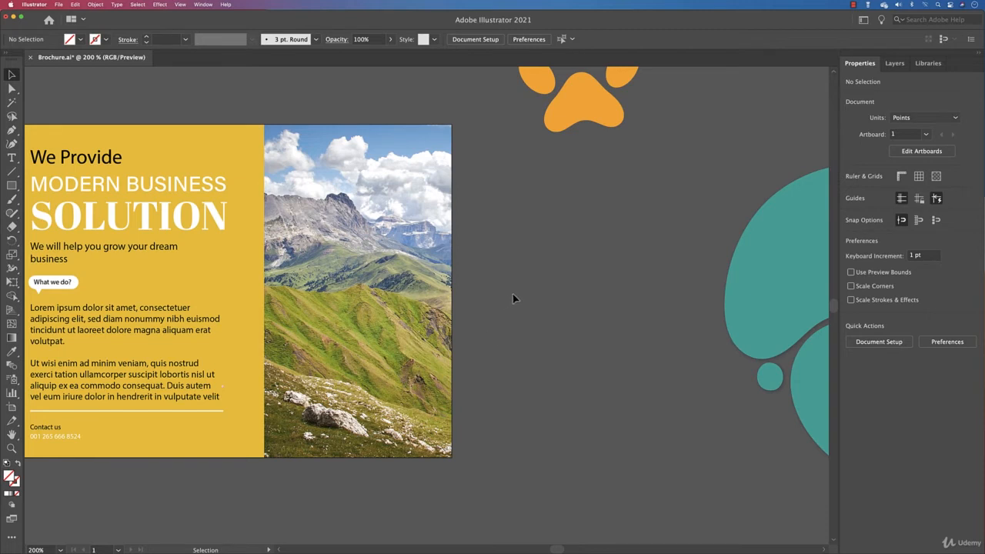
left_click(355, 309)
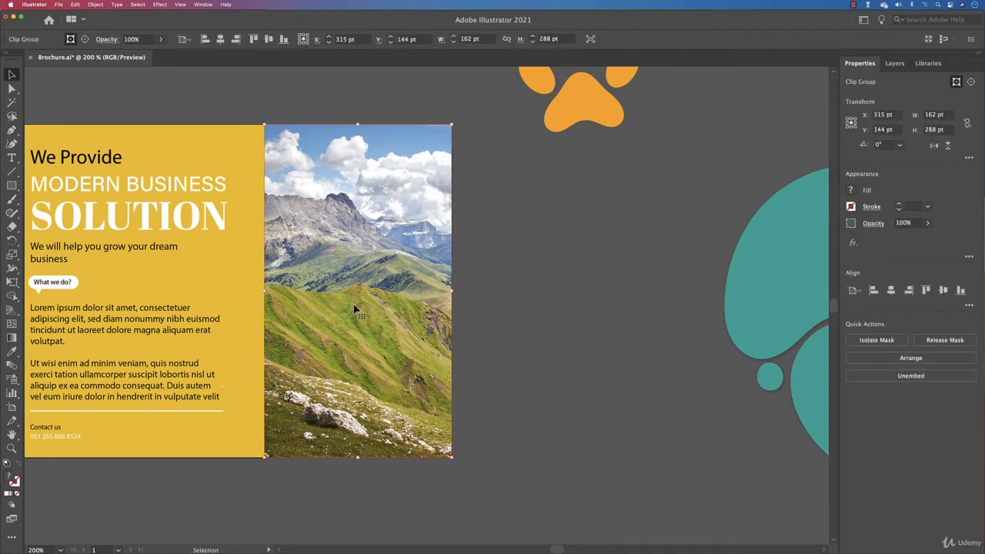
Release the mountain image's clipping mask and move the full image down to uncover the rectangle area
left_click(95, 6)
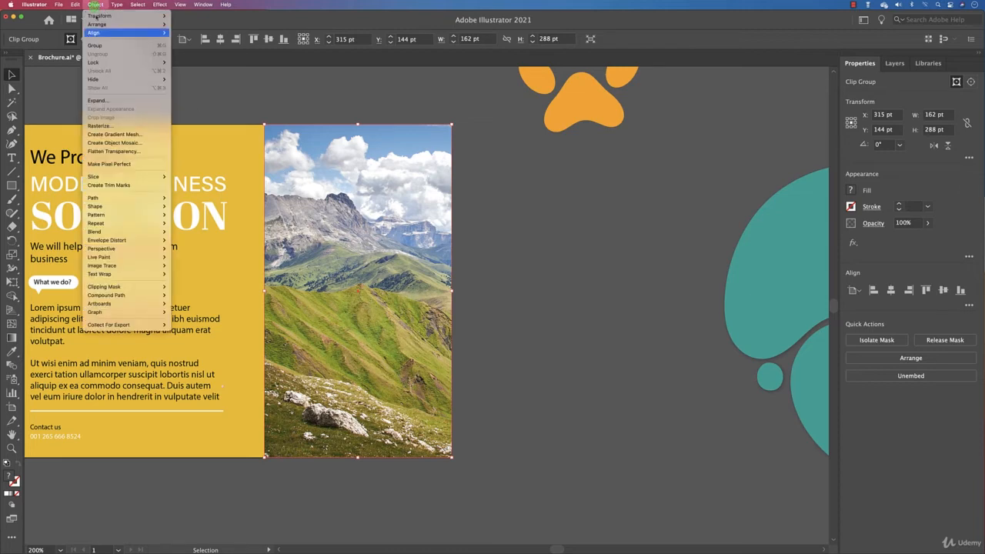
mouse_move(123, 286)
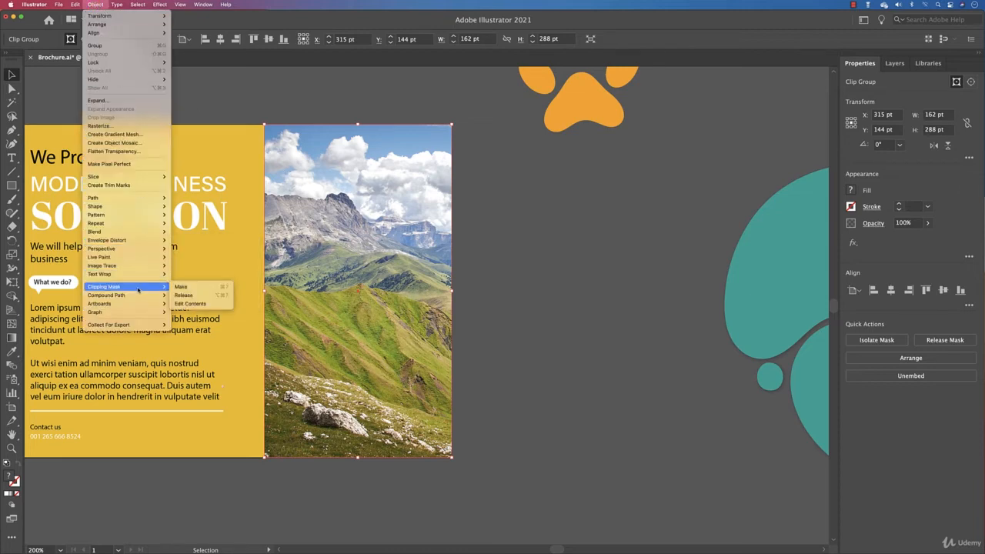
left_click(184, 296)
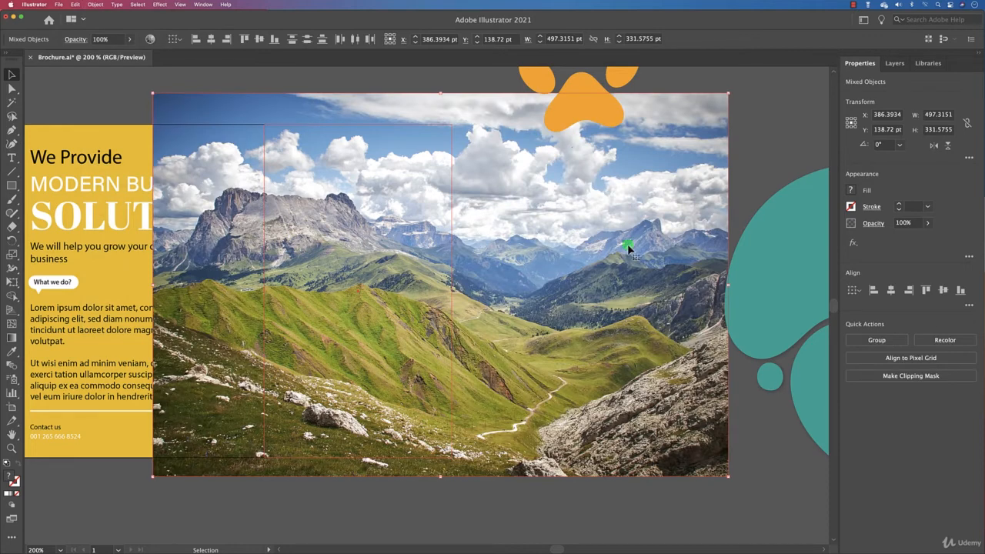
left_click(744, 151)
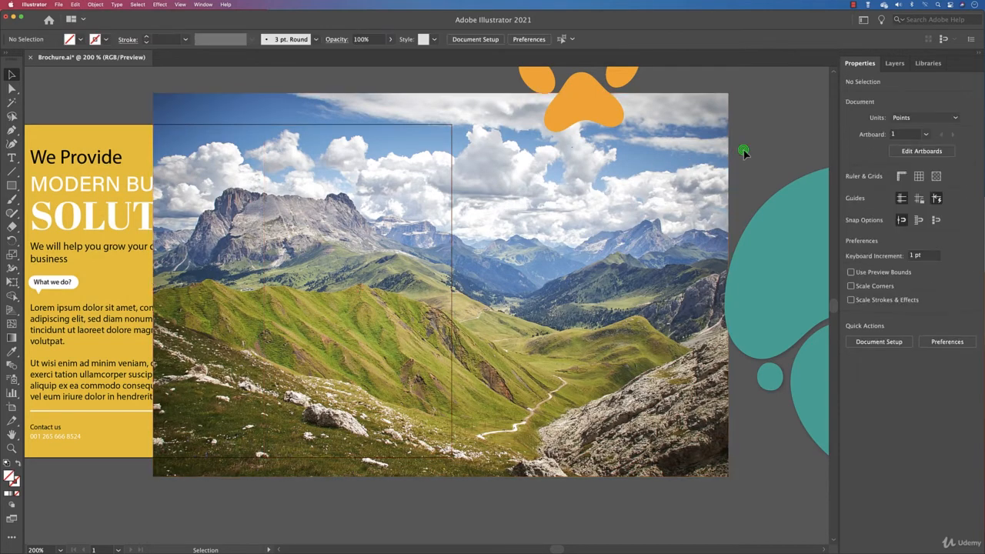
left_click_drag(609, 164, 619, 353)
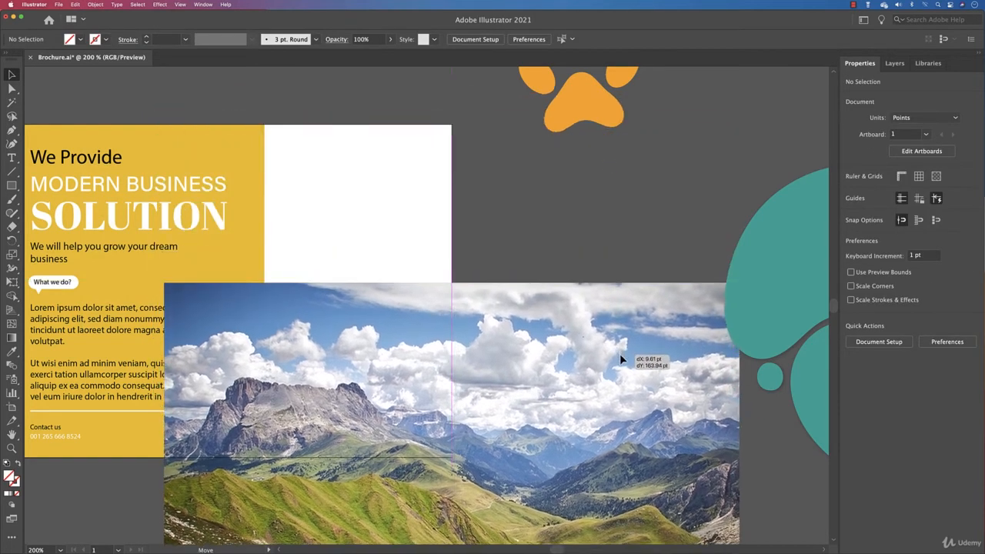
Try adding a stroke to the released rectangle, then restore the image's position and its clipping mask
left_click(418, 165)
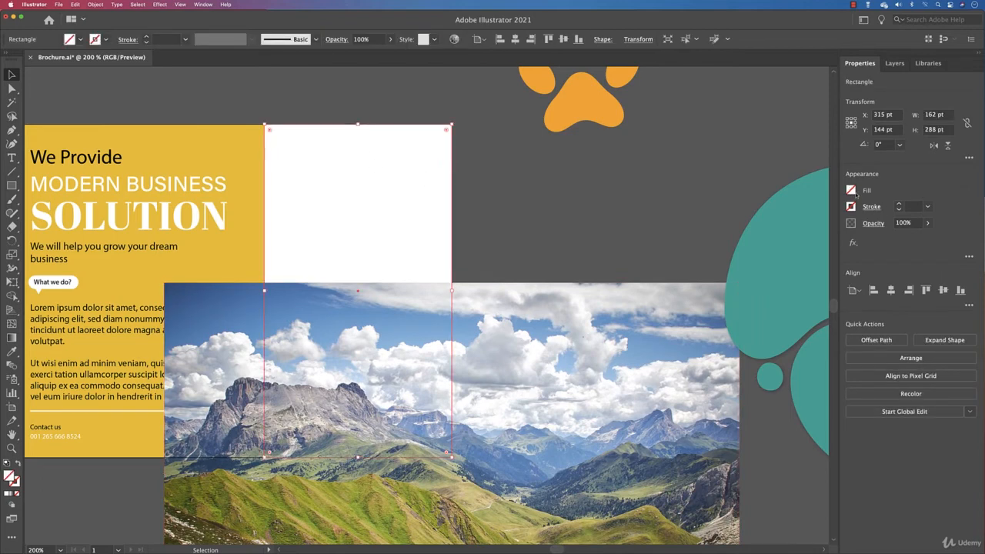
left_click(898, 204)
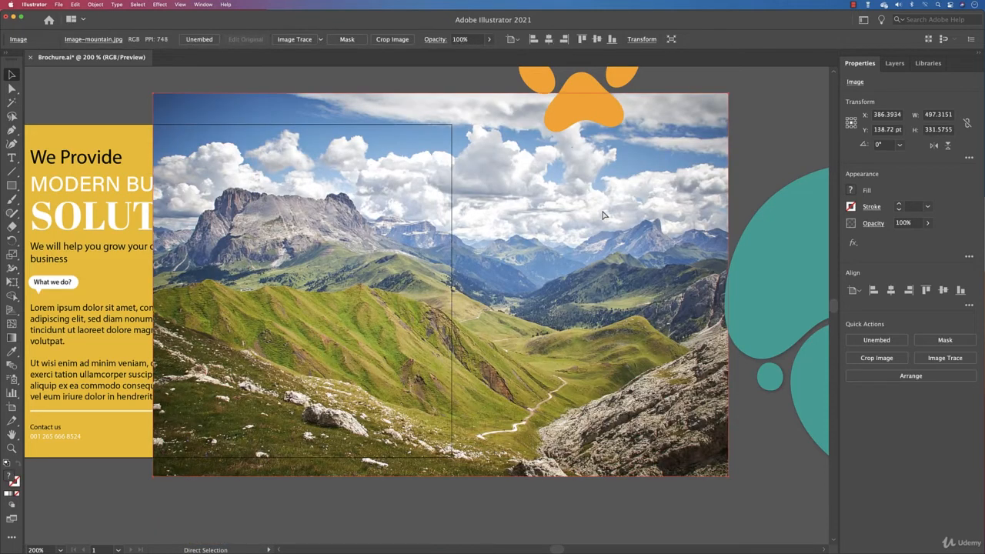
key("super+7")
Draw a many-pointed star with shallow points, about 165 pt wide, on the canvas between the brochure and the teal shapes
left_click_drag(674, 222, 532, 233)
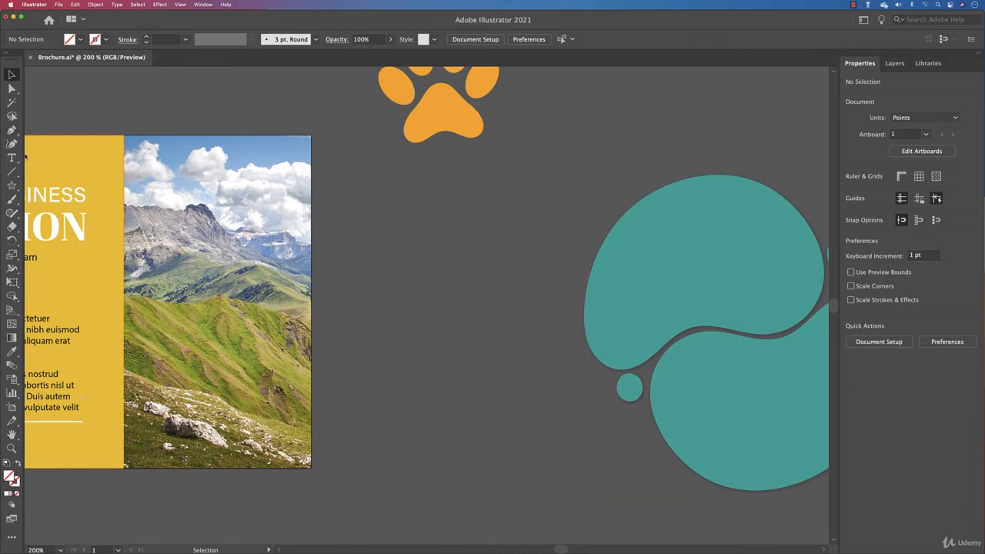
left_click(12, 185)
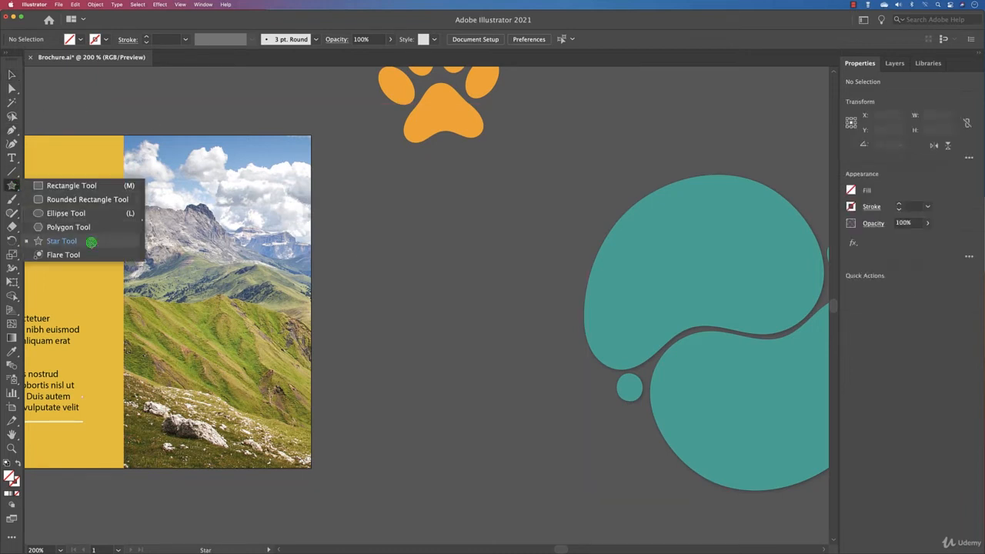
left_click(91, 242)
left_click_drag(425, 277, 493, 345)
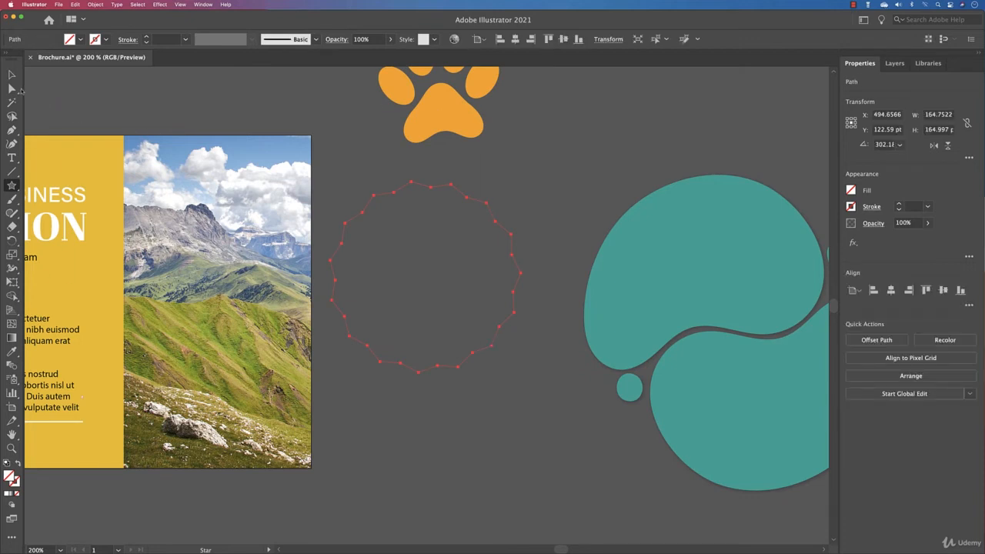
Round all the star's corners to about 9.6 pt and give it a 1 pt black stroke
left_click(12, 88)
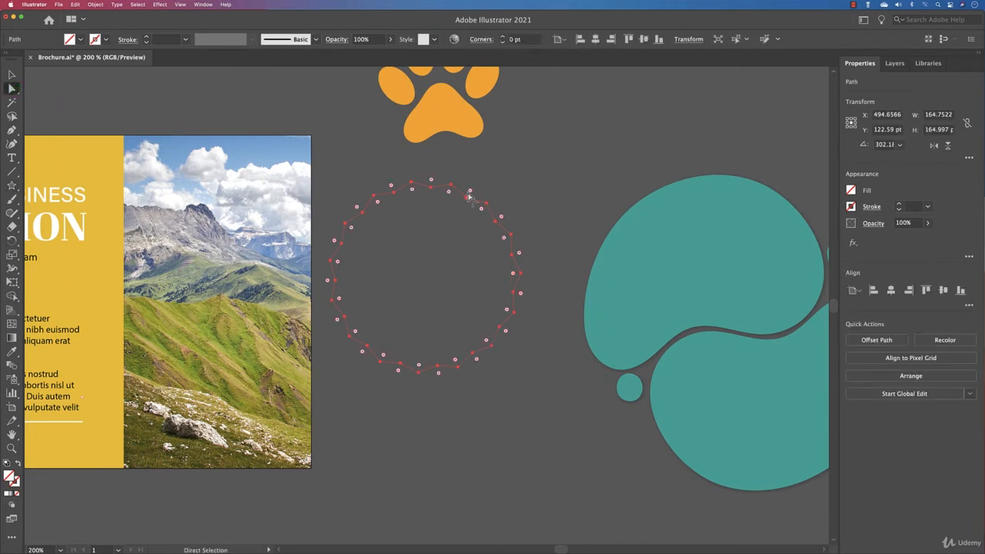
left_click_drag(469, 196, 474, 193)
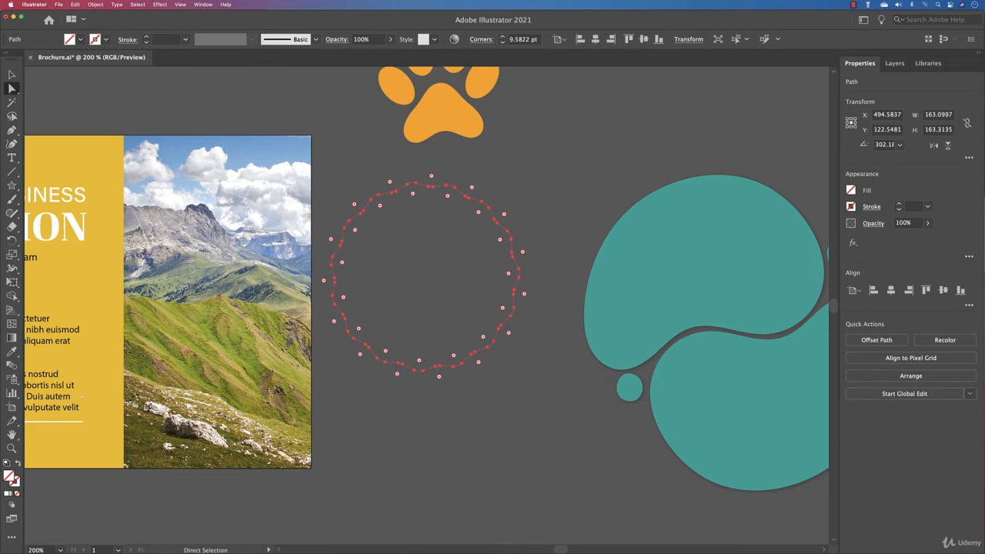
left_click(12, 74)
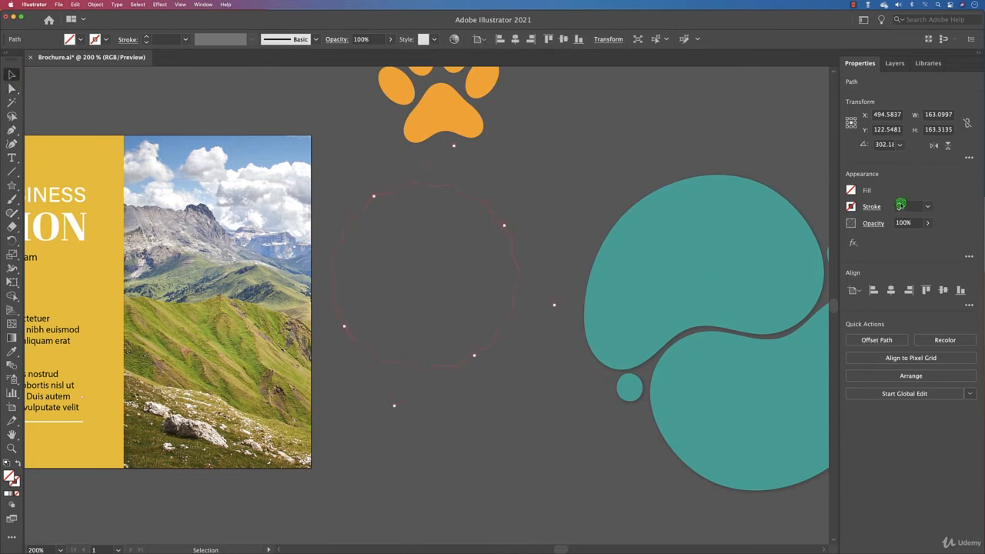
left_click(899, 203)
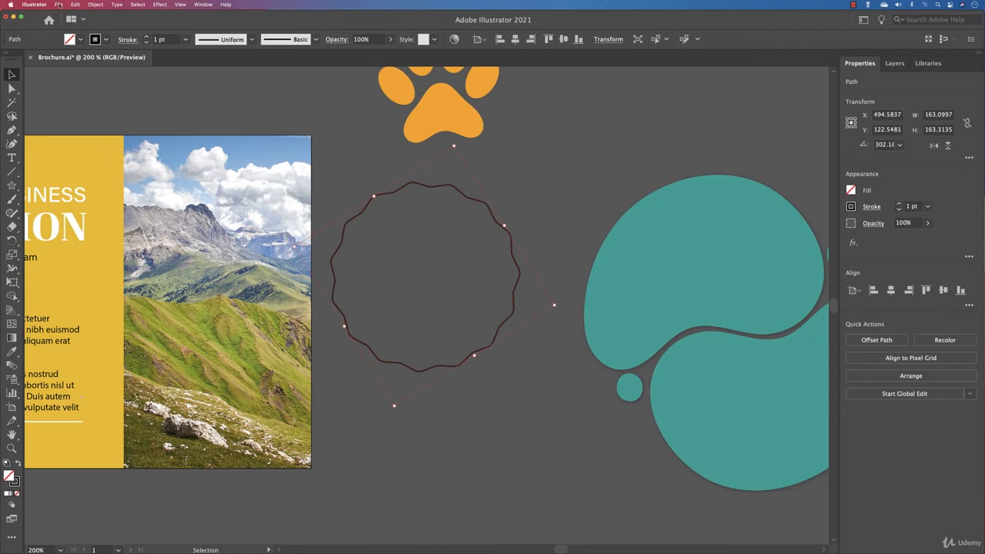
Place Image-mountain.jpg over the star at about 290 by 193 pt and send it to the back
left_click(59, 5)
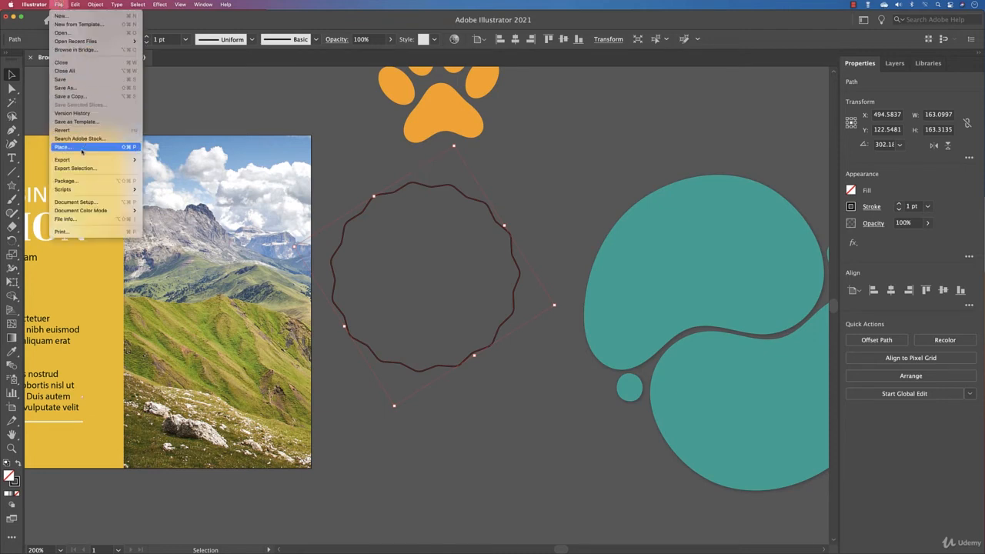
left_click(81, 151)
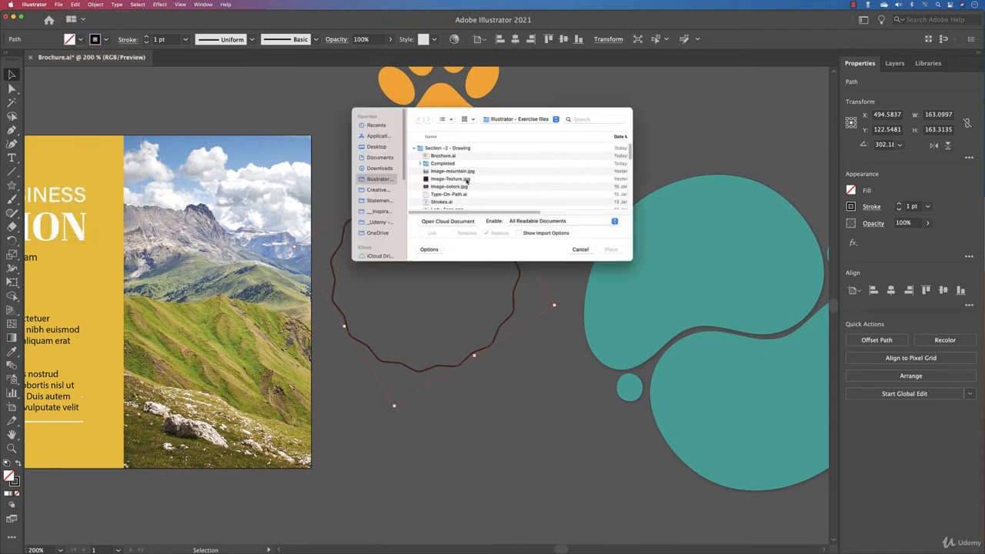
left_click(468, 172)
left_click(609, 249)
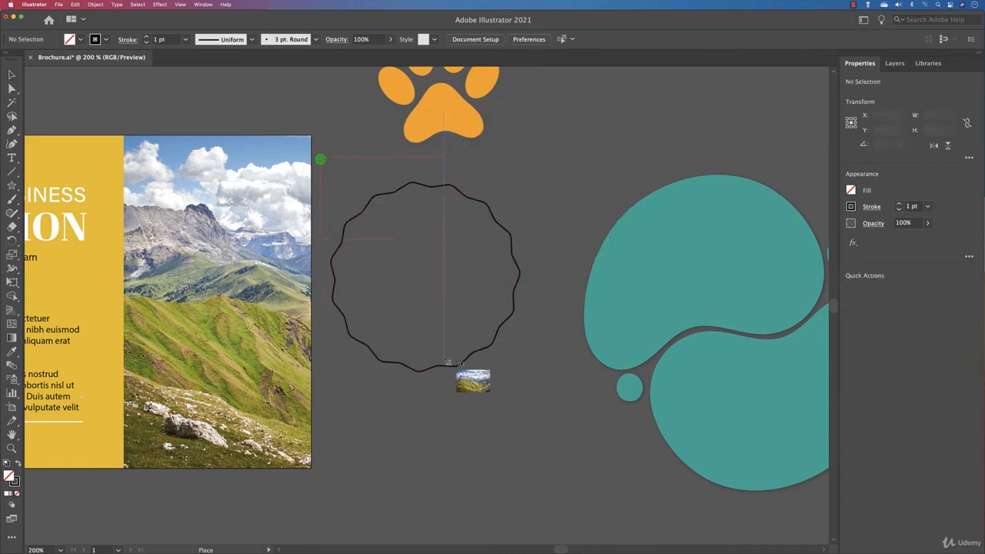
left_click_drag(611, 454, 656, 468)
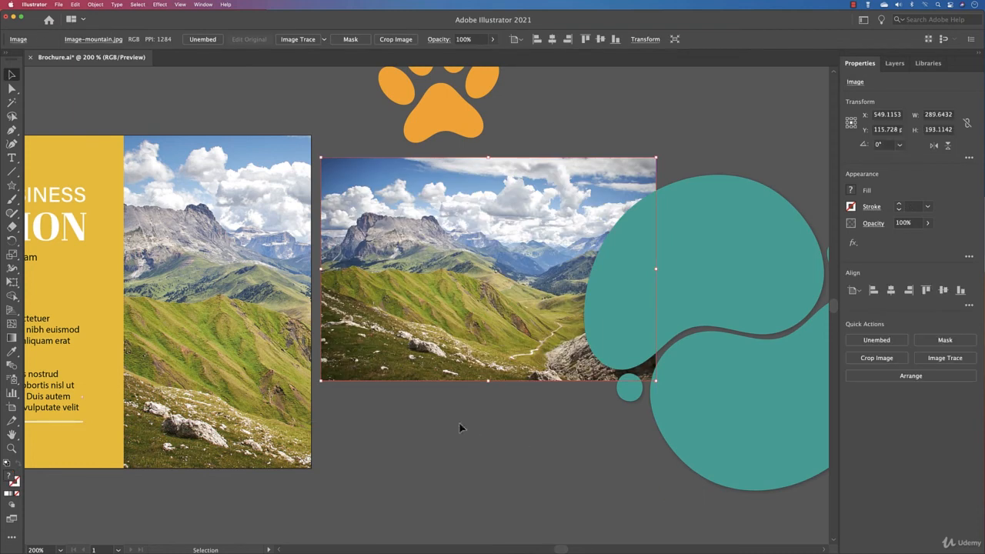
left_click(901, 376)
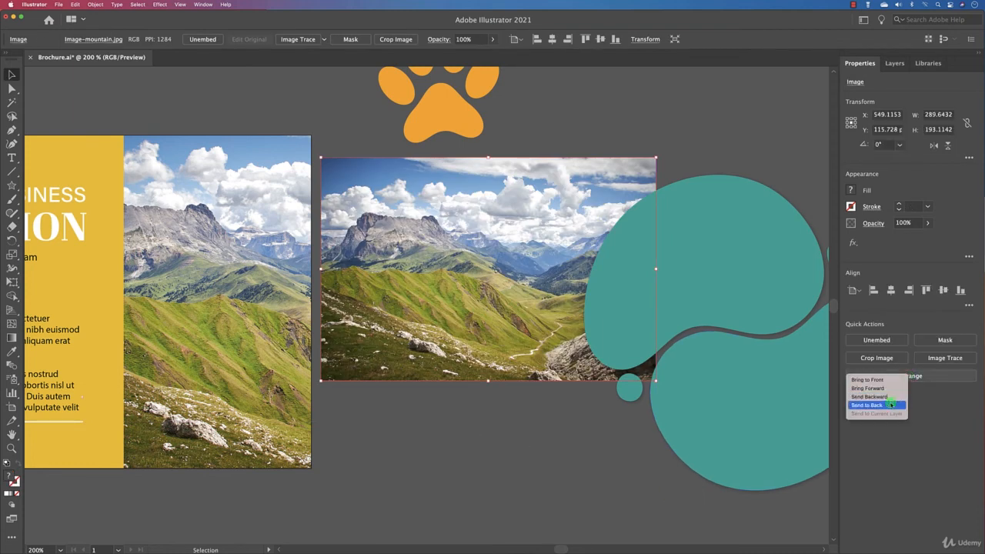
left_click(891, 406)
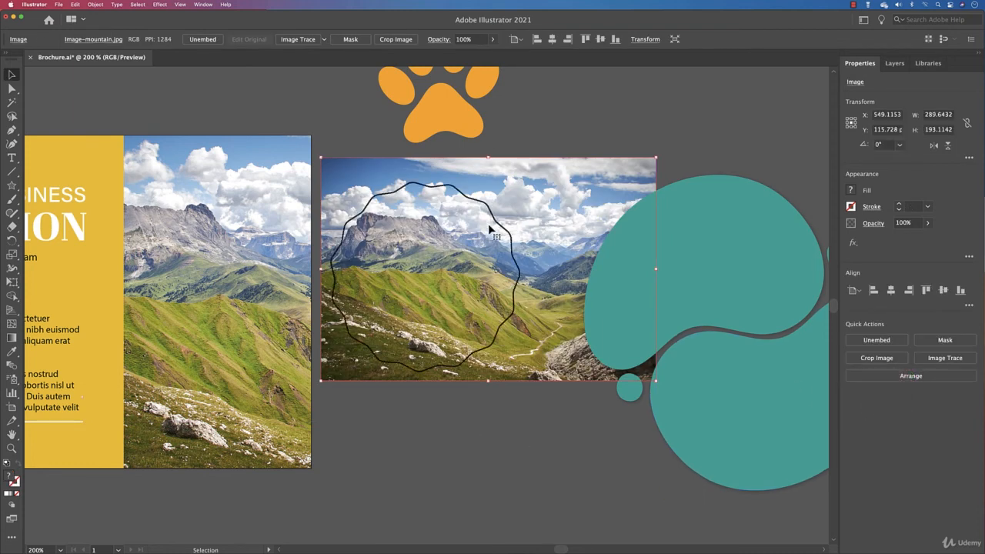
Select the rounded star together with the placed mountain image and make a clipping mask from them
left_click(894, 63)
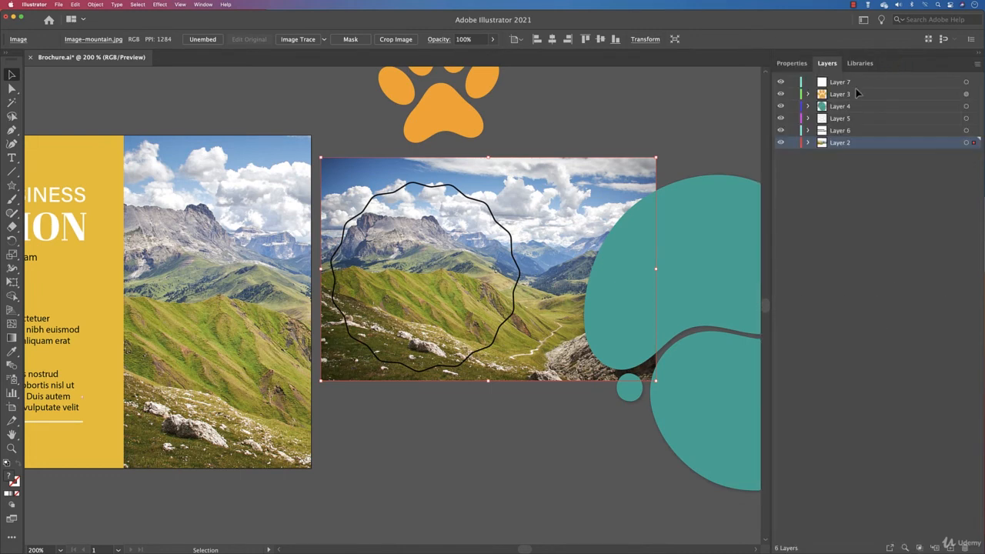
mouse_move(506, 128)
left_mouse_down()
mouse_move(489, 214)
mouse_move(396, 284)
mouse_move(373, 423)
left_mouse_up()
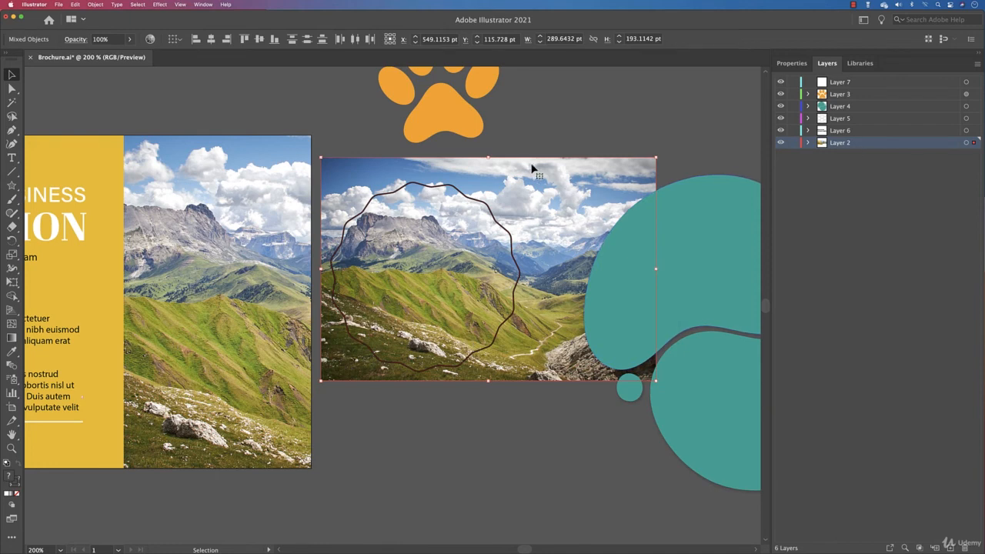
left_click(796, 65)
left_click(920, 377)
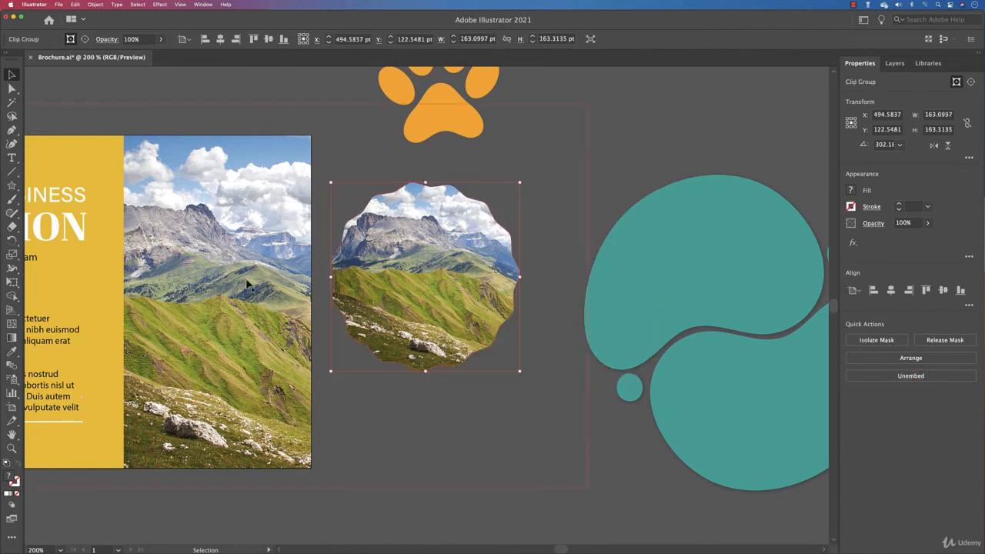
Round the badge-shaped mask's corners further to about 11.6 pt, scale the clip group down slightly, and deselect it
key("a")
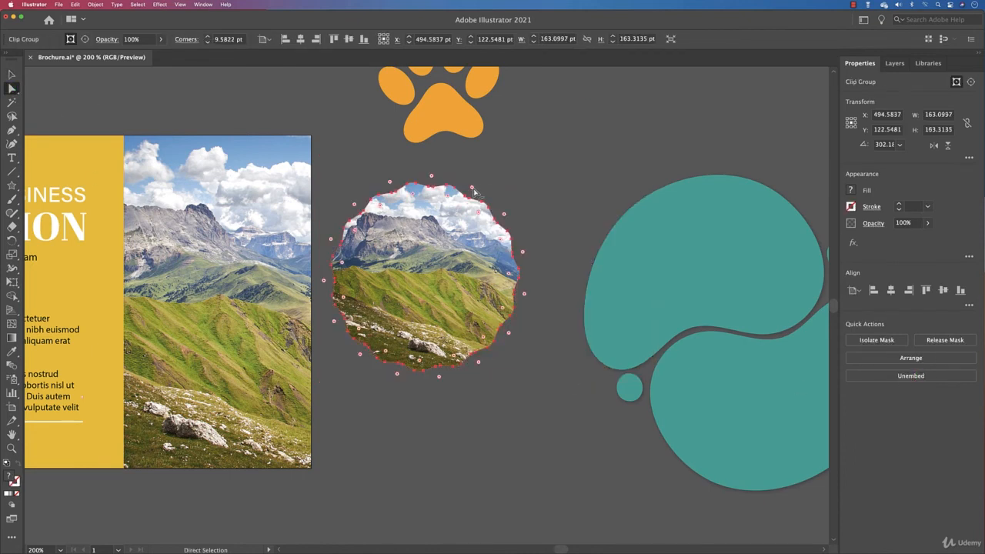
left_click_drag(473, 191, 473, 189)
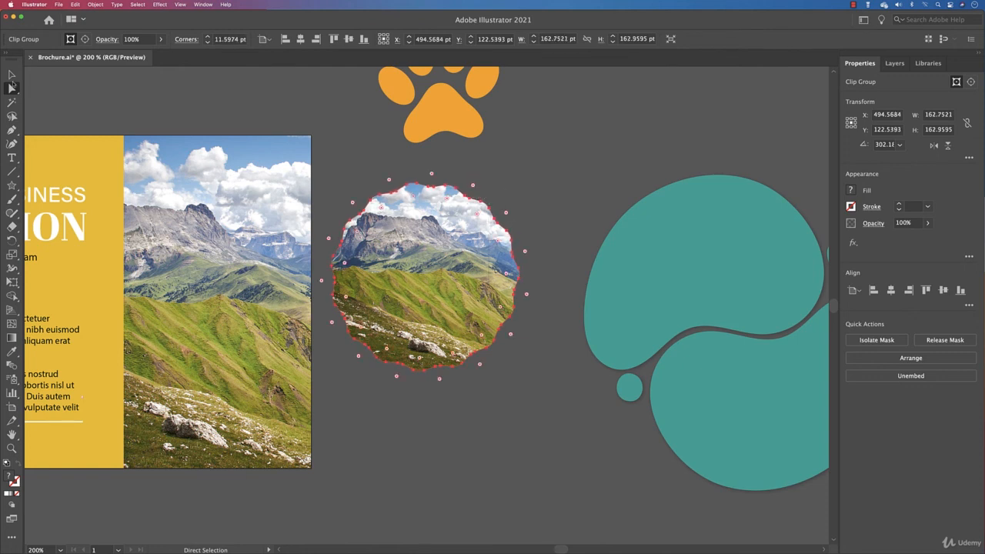
left_click(12, 75)
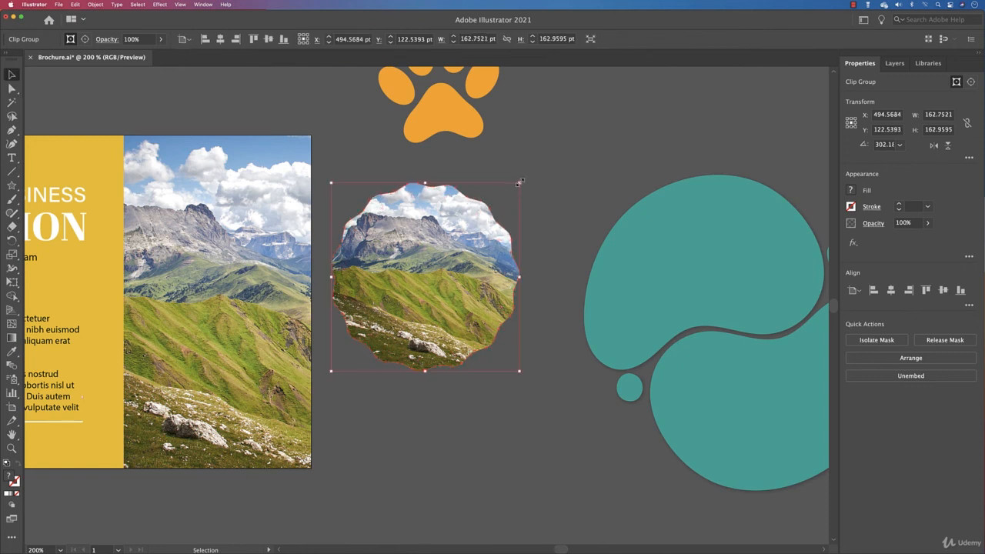
mouse_move(520, 183)
left_mouse_down()
mouse_move(567, 155)
mouse_move(543, 185)
mouse_move(518, 185)
left_mouse_up()
left_click(564, 207)
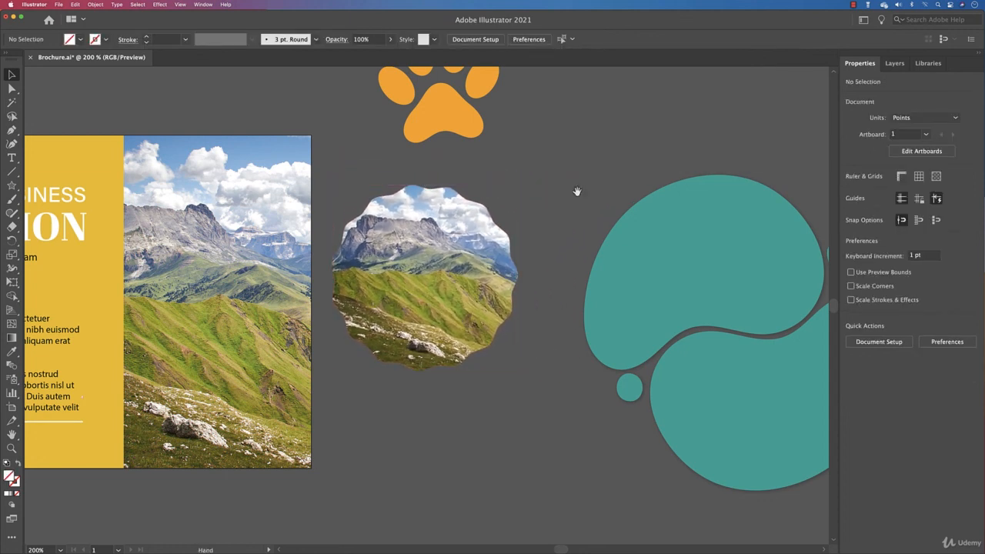
left_click_drag(578, 191, 549, 280)
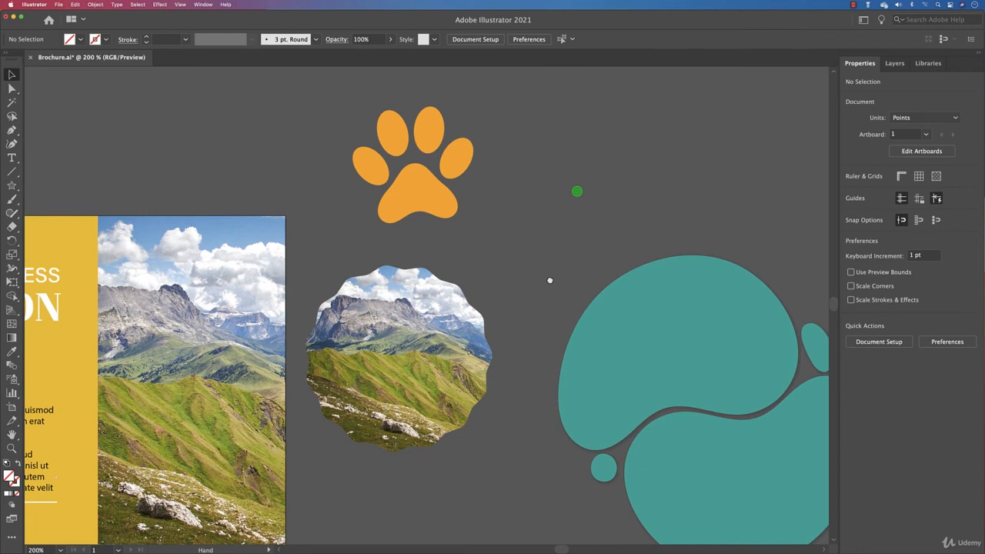